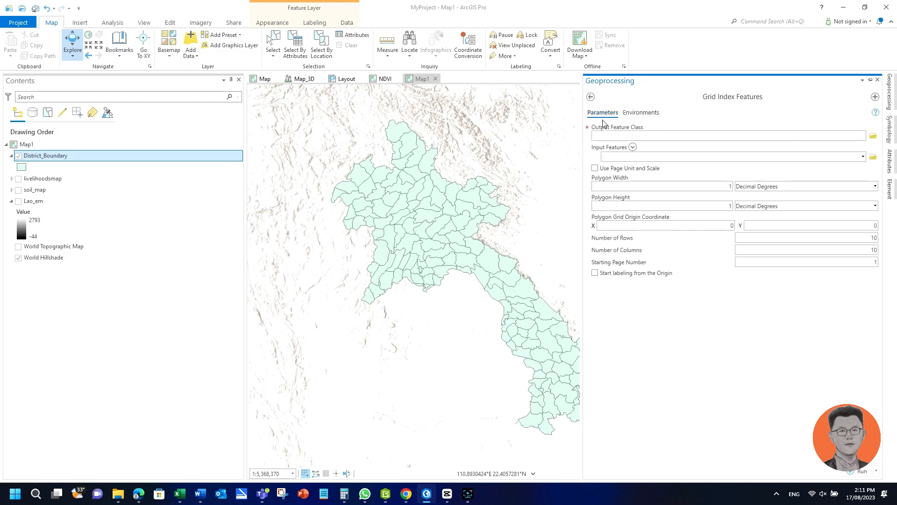
Set the Grid Index Features output feature class to Grid10000 in MyProject.gdb.
{"action": "left_click", "coordinate": [636, 134]}
{"action": "left_click", "coordinate": [873, 136]}
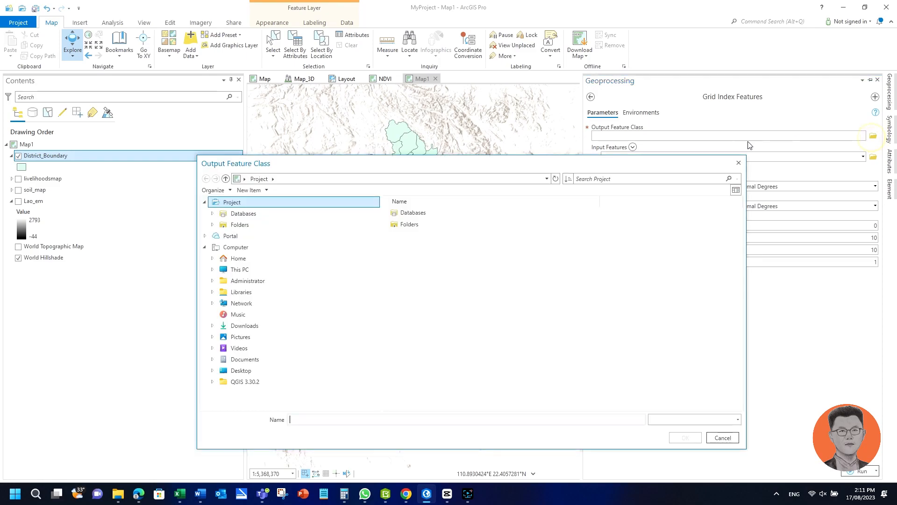
{"action": "double_click", "coordinate": [416, 261]}
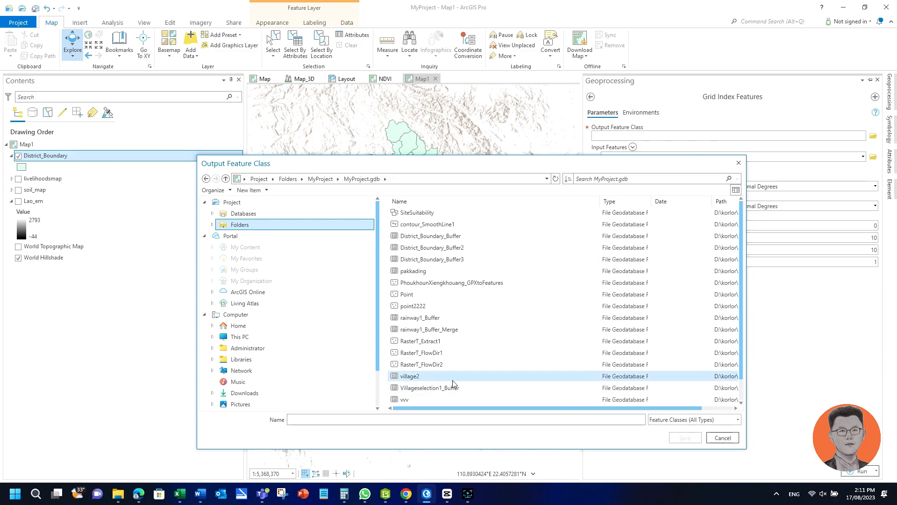
{"action": "left_click", "coordinate": [367, 420]}
{"action": "type", "text": "Grid1"}
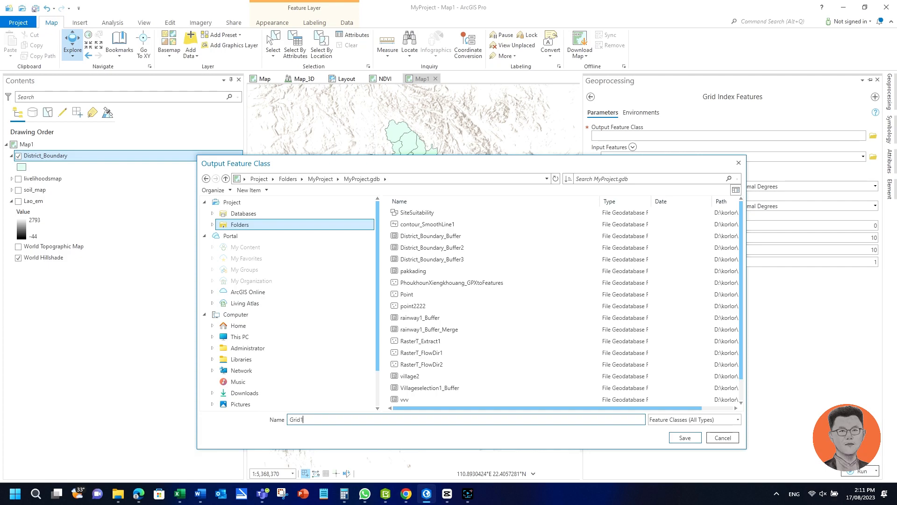
{"action": "type", "text": "0000"}
{"action": "left_click", "coordinate": [685, 437]}
Choose District_Boundary as the input features for the grid.
{"action": "left_click", "coordinate": [636, 156]}
{"action": "left_click", "coordinate": [863, 157]}
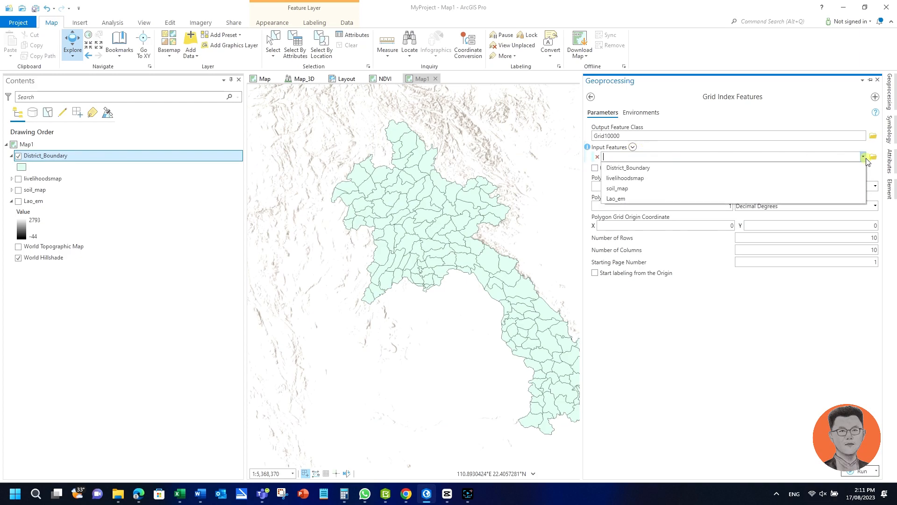
{"action": "left_click", "coordinate": [645, 171]}
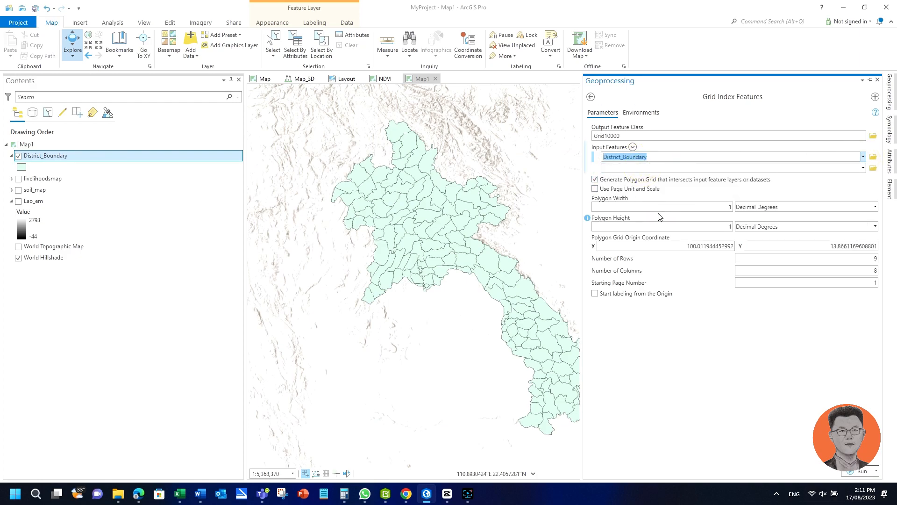
Set the grid's polygon width and polygon height to 10000 meters each.
{"action": "left_click", "coordinate": [661, 208]}
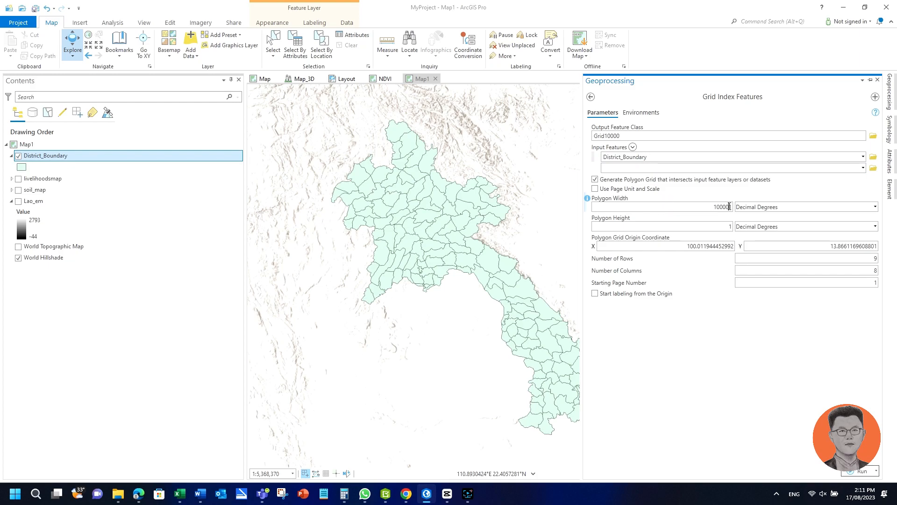
{"action": "type", "text": "10000"}
{"action": "key", "text": "Delete"}
{"action": "left_click", "coordinate": [747, 210]}
{"action": "left_click", "coordinate": [753, 230]}
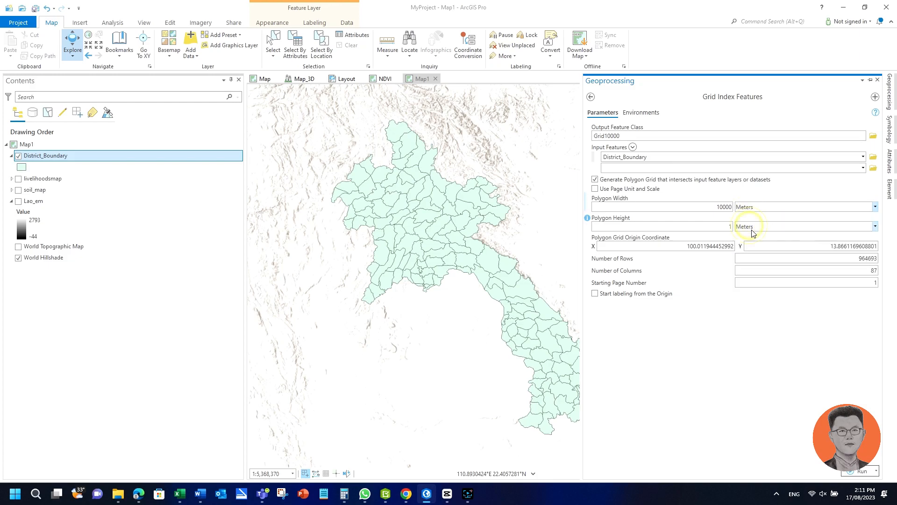
{"action": "left_click", "coordinate": [731, 226]}
{"action": "left_click", "coordinate": [862, 168]}
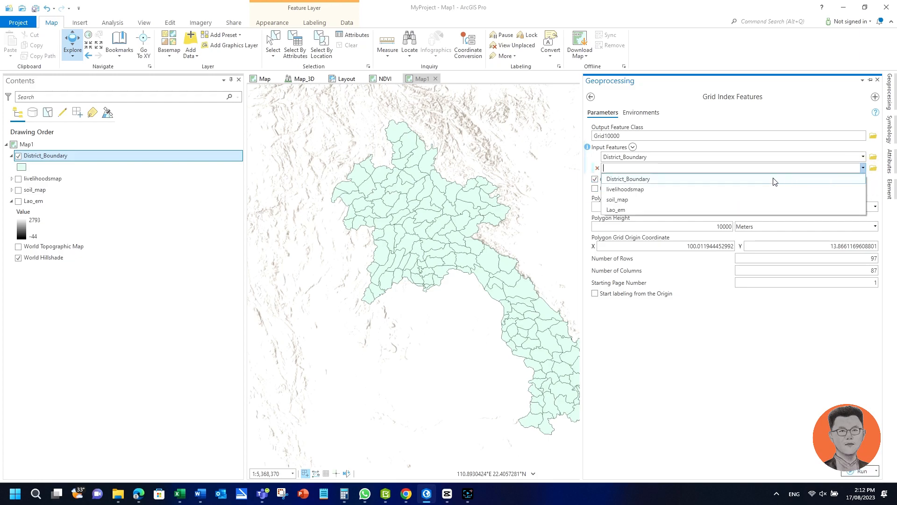
{"action": "left_click", "coordinate": [640, 182]}
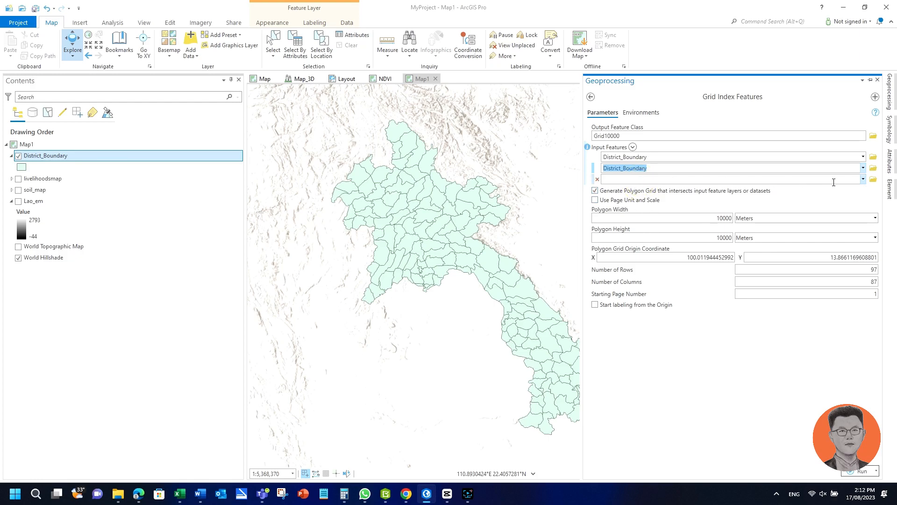
{"action": "left_click", "coordinate": [598, 167]}
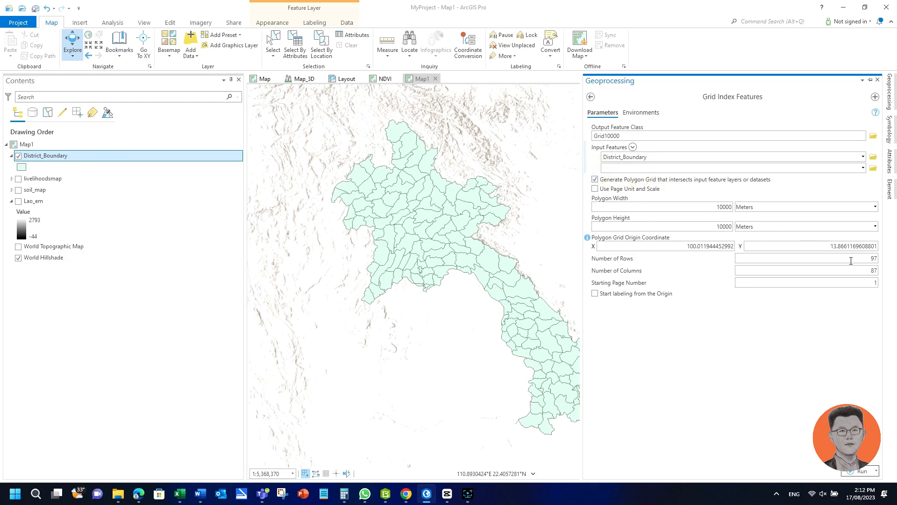
Run Grid Index Features to generate the Grid10000 layer and inspect its cells from the north to the south of the country.
{"action": "left_click", "coordinate": [862, 471]}
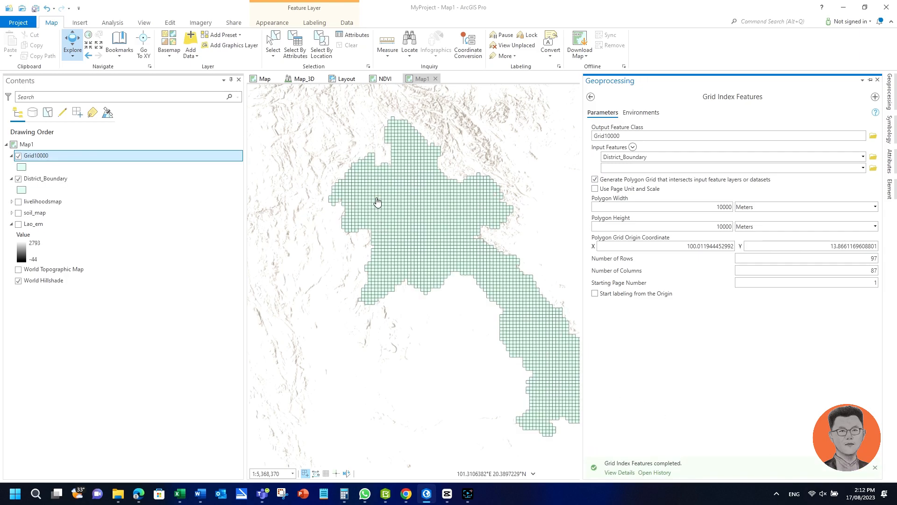
{"action": "scroll", "coordinate": [400, 137], "scroll_direction": "up", "scroll_amount": 5}
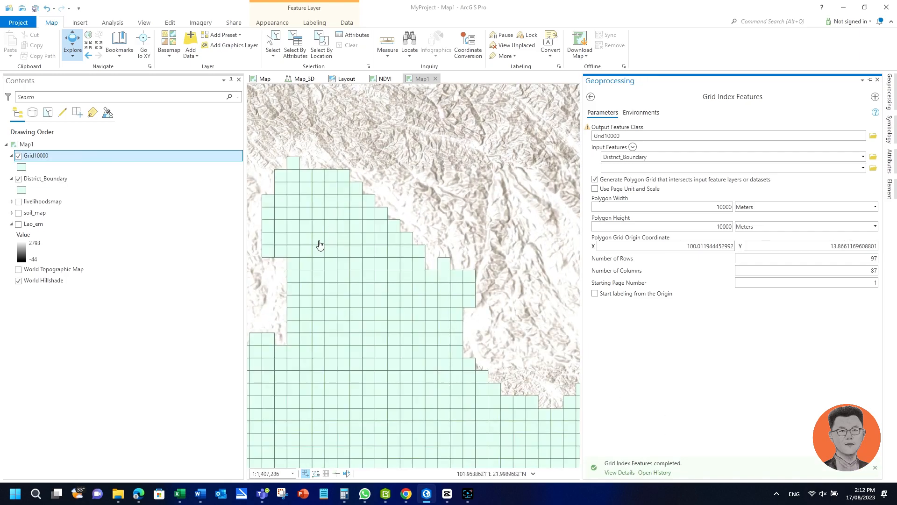
{"action": "scroll", "coordinate": [314, 256], "scroll_direction": "up", "scroll_amount": 3}
{"action": "left_click", "coordinate": [332, 318]}
{"action": "scroll", "coordinate": [437, 277], "scroll_direction": "up", "scroll_amount": 5}
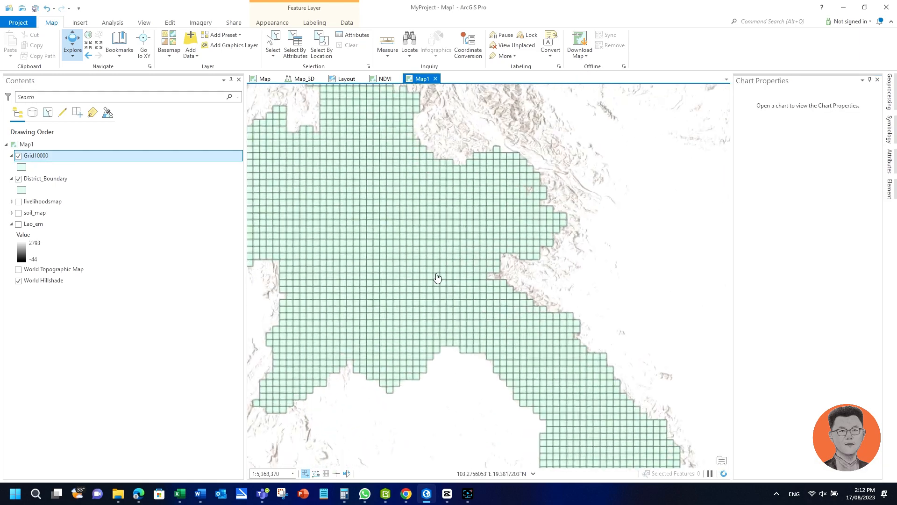
{"action": "scroll", "coordinate": [435, 284], "scroll_direction": "down", "scroll_amount": 4}
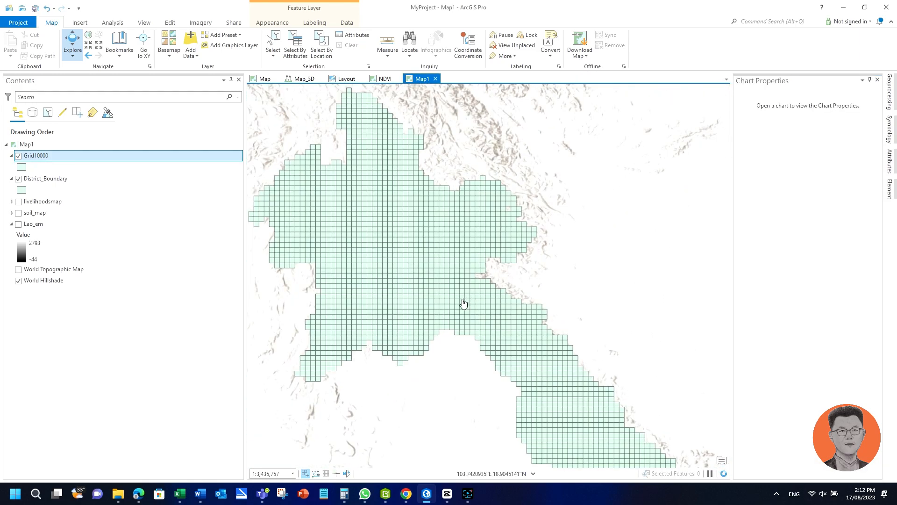
{"action": "scroll", "coordinate": [487, 380], "scroll_direction": "up", "scroll_amount": 4}
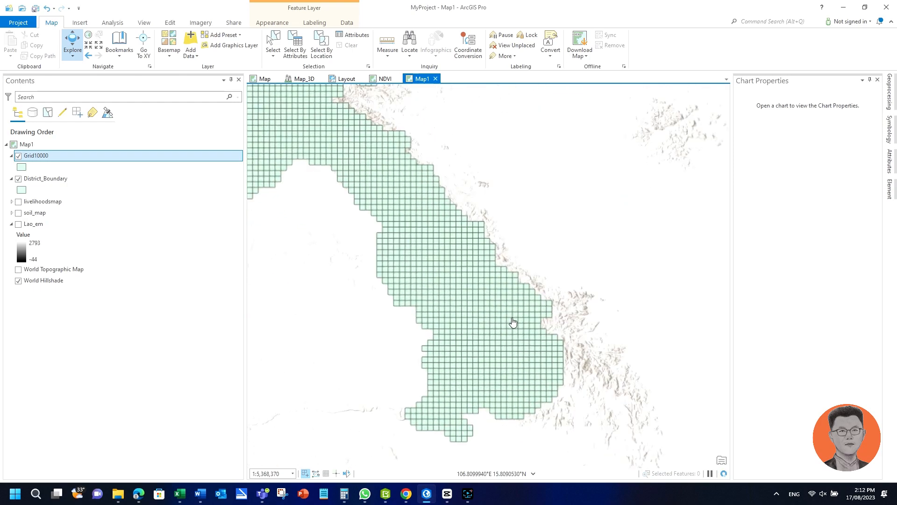
{"action": "scroll", "coordinate": [460, 299], "scroll_direction": "down", "scroll_amount": 4}
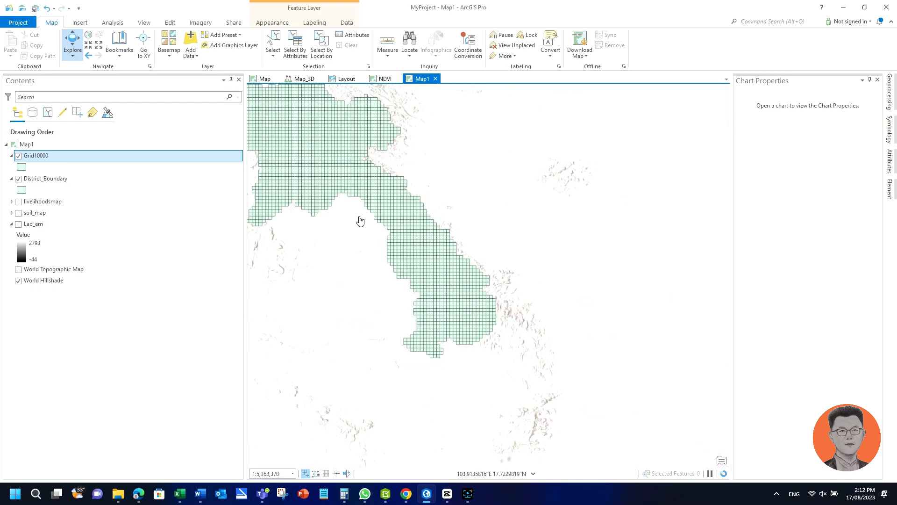
{"action": "left_click_drag", "start_coordinate": [361, 220], "coordinate": [479, 362]}
{"action": "left_click_drag", "start_coordinate": [410, 195], "coordinate": [350, 187]}
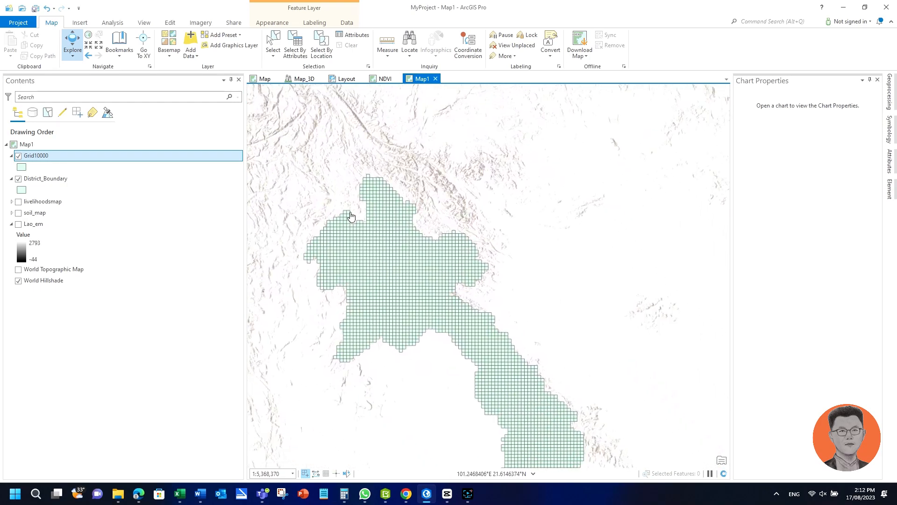
Hide the District_Boundary layer and view the Grid10000 layer's general properties without changing them.
{"action": "left_click", "coordinate": [19, 179]}
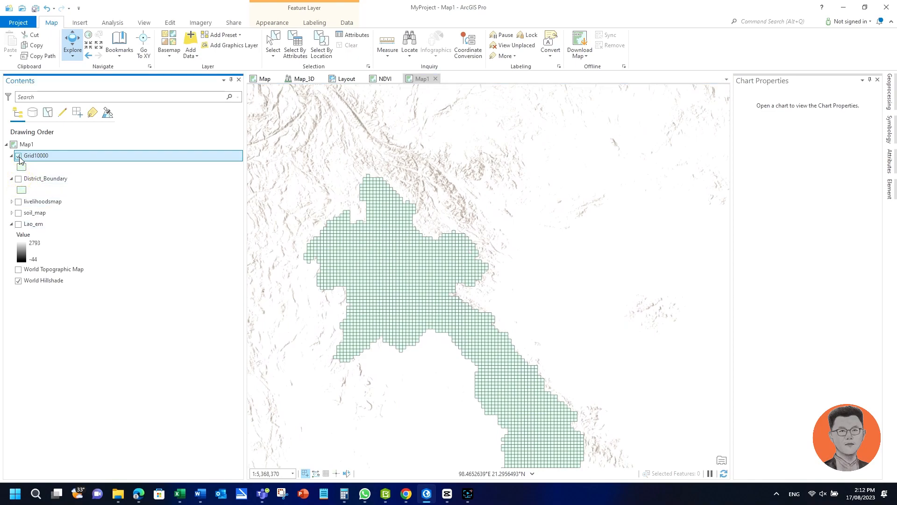
{"action": "double_click", "coordinate": [27, 159]}
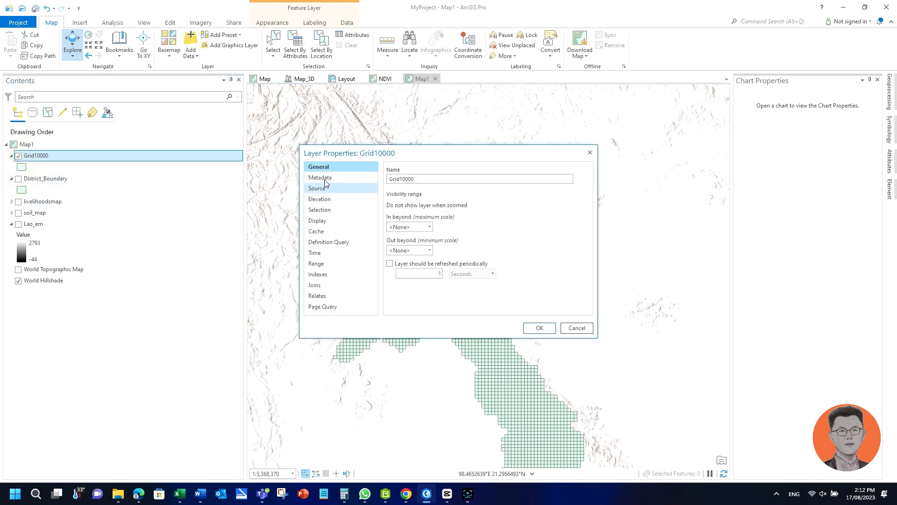
{"action": "left_click", "coordinate": [590, 152]}
Generate a second index grid from District_Boundary, saved as Grid20000, with polygon width and height of 20000 meters.
{"action": "left_click", "coordinate": [890, 91]}
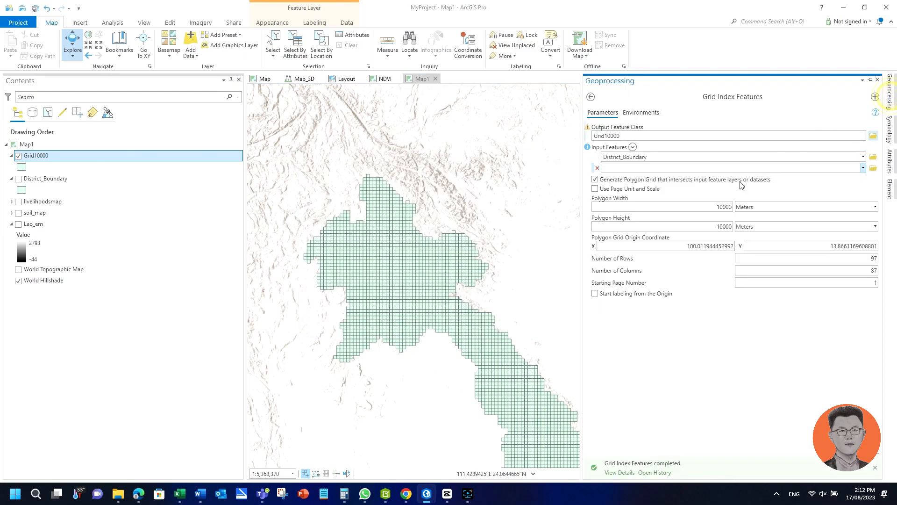
{"action": "left_click", "coordinate": [622, 136]}
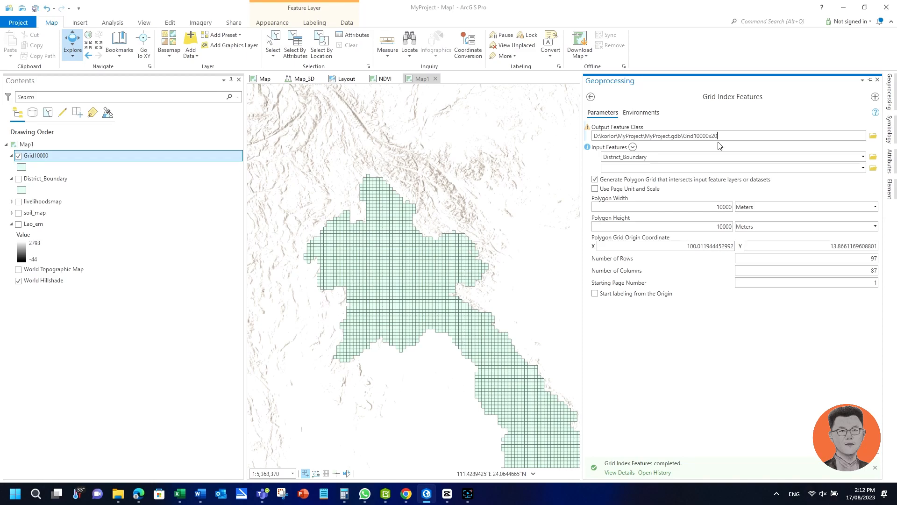
{"action": "key", "text": "Tab"}
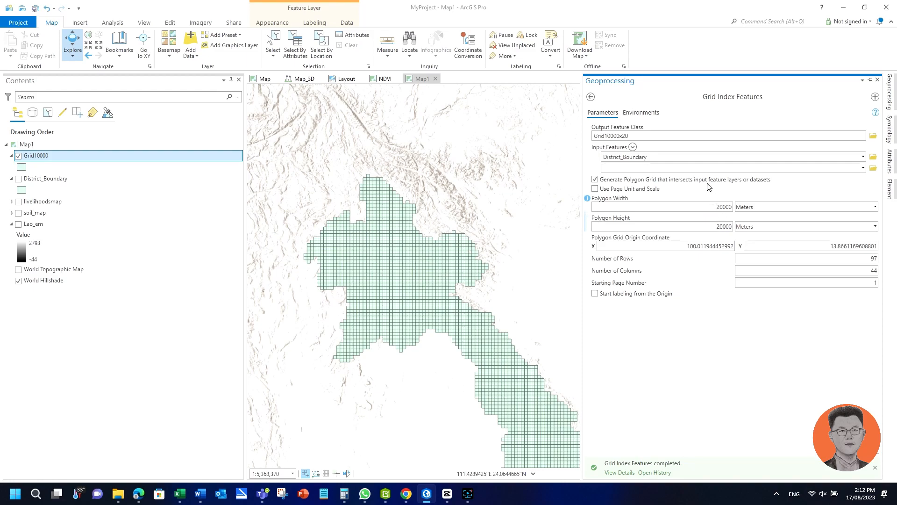
{"action": "left_click", "coordinate": [630, 136]}
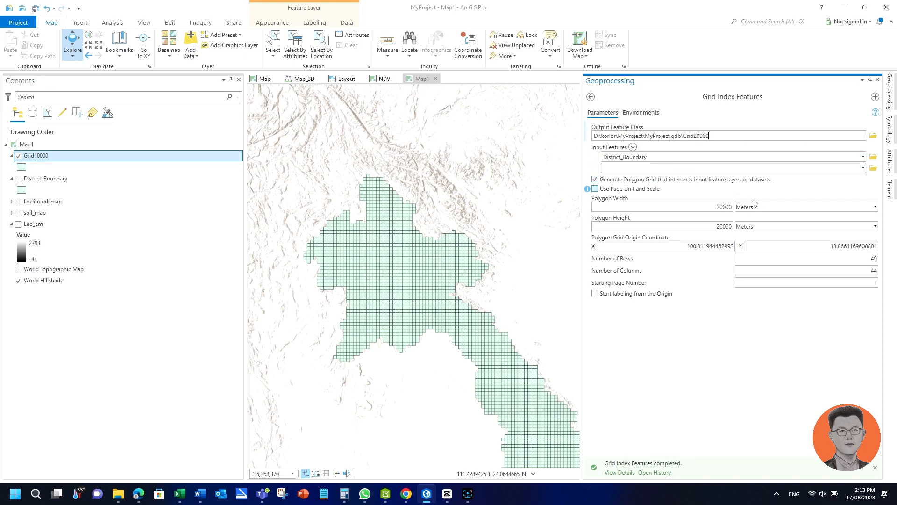
{"action": "left_click", "coordinate": [733, 328]}
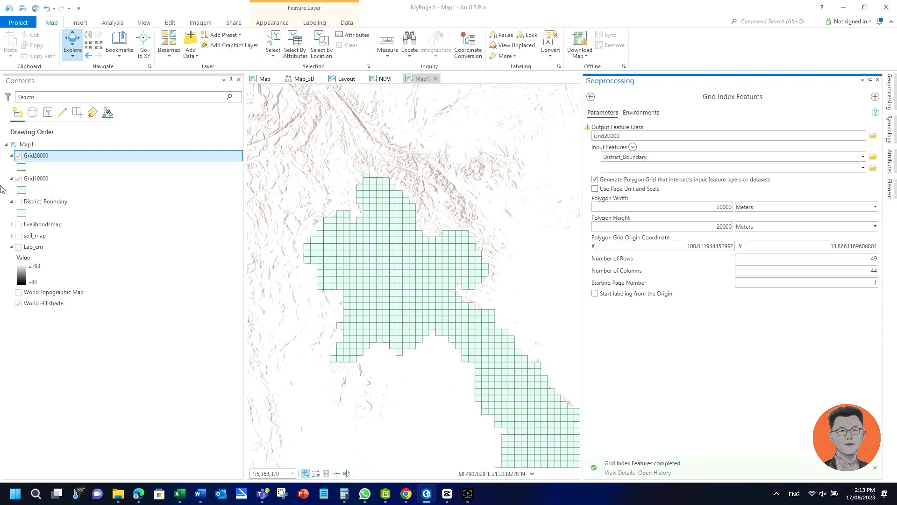
Hide the Grid10000 layer and open the Grid20000 layer's polygon symbol for editing.
{"action": "left_click", "coordinate": [18, 180]}
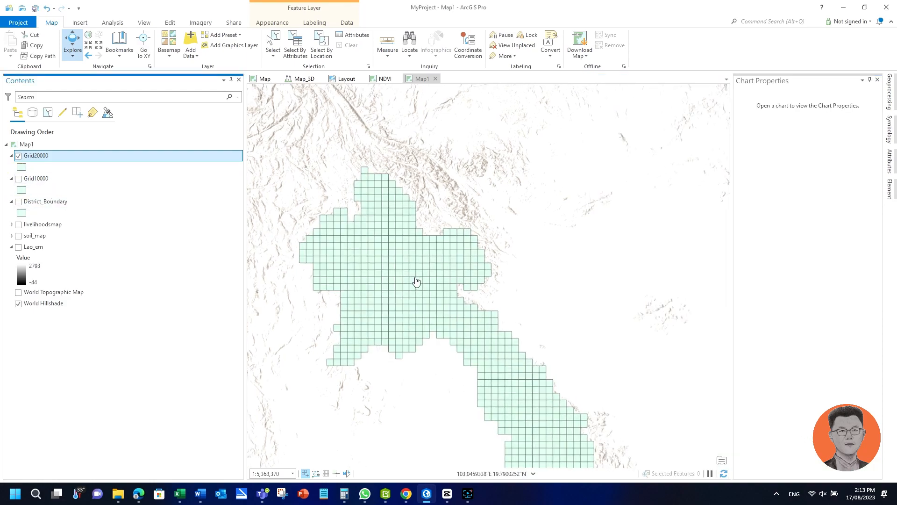
{"action": "scroll", "coordinate": [415, 279], "scroll_direction": "up", "scroll_amount": 1}
{"action": "left_click", "coordinate": [22, 167]}
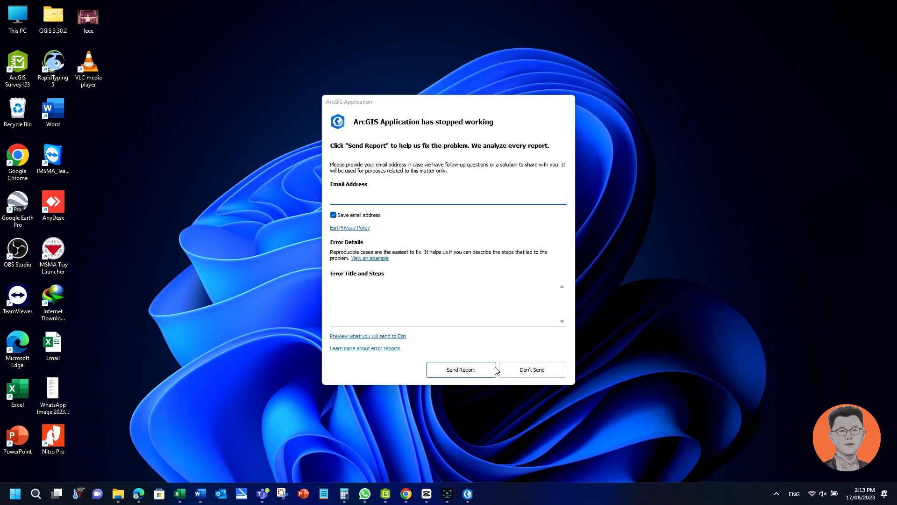
Dismiss the application error report without sending it.
{"action": "left_click", "coordinate": [520, 369]}
{"action": "left_click", "coordinate": [448, 493]}
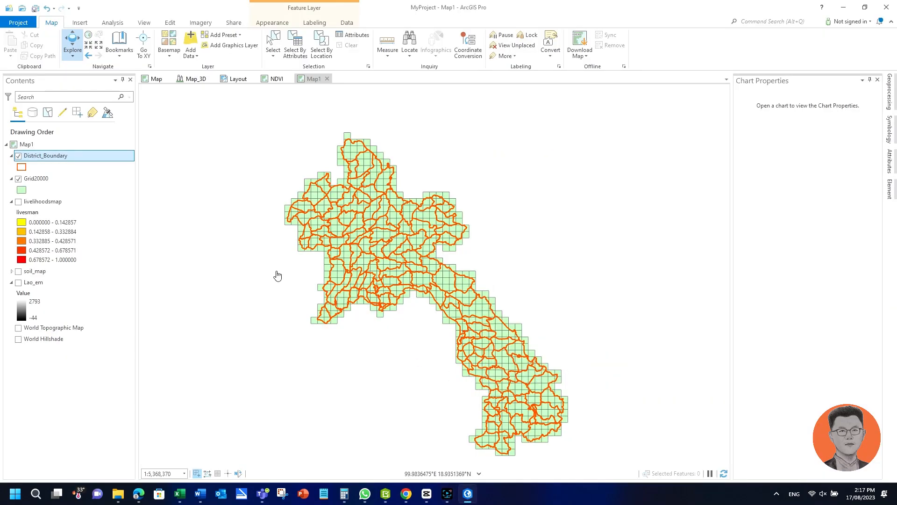
Set the District_Boundary polygon symbol's outline color to red and apply it.
{"action": "scroll", "coordinate": [273, 263], "scroll_direction": "up", "scroll_amount": 3}
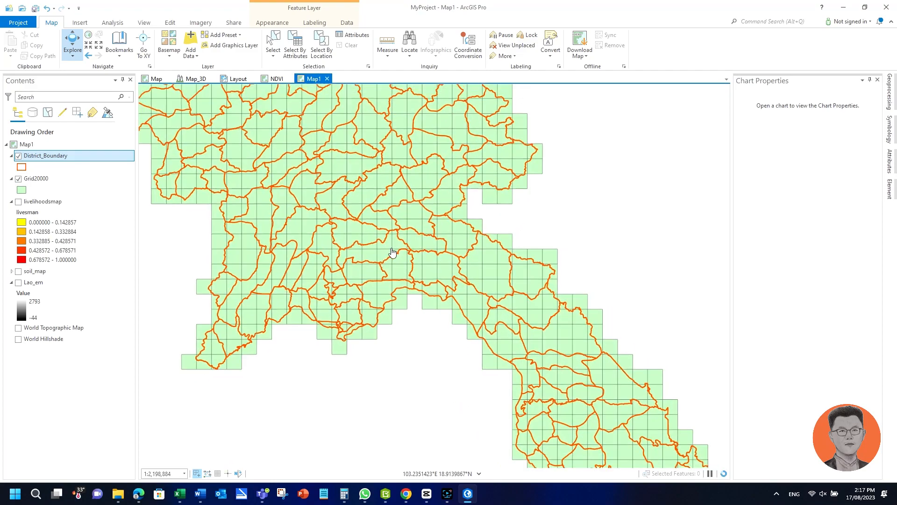
{"action": "left_click", "coordinate": [22, 167]}
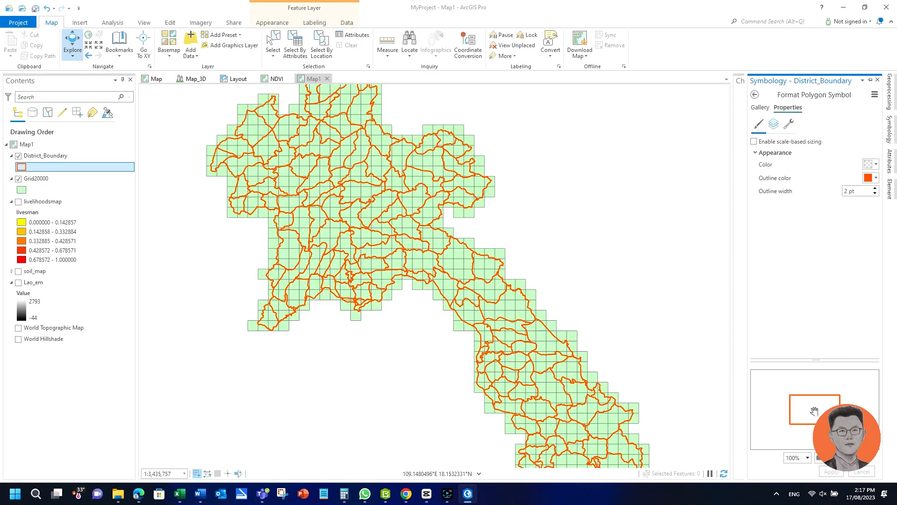
{"action": "left_click", "coordinate": [759, 107]}
{"action": "left_click", "coordinate": [787, 107]}
{"action": "left_click", "coordinate": [876, 178]}
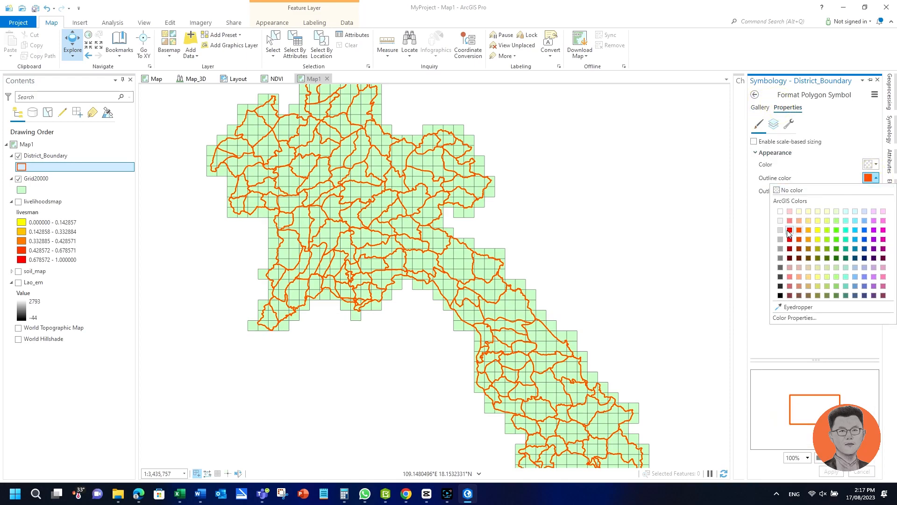
{"action": "left_click", "coordinate": [789, 234]}
{"action": "left_click", "coordinate": [830, 471]}
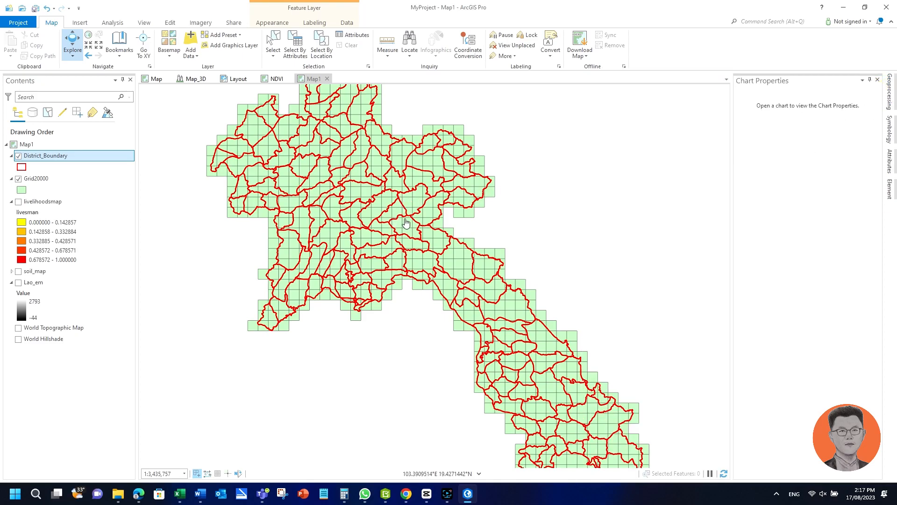
Inspect the district outlines over the Grid20000 cells, and hide the District_Boundary layer.
{"action": "scroll", "coordinate": [436, 213], "scroll_direction": "up", "scroll_amount": 4}
{"action": "scroll", "coordinate": [401, 226], "scroll_direction": "up", "scroll_amount": 2}
{"action": "scroll", "coordinate": [393, 238], "scroll_direction": "down", "scroll_amount": 5}
{"action": "scroll", "coordinate": [393, 241], "scroll_direction": "down", "scroll_amount": 4}
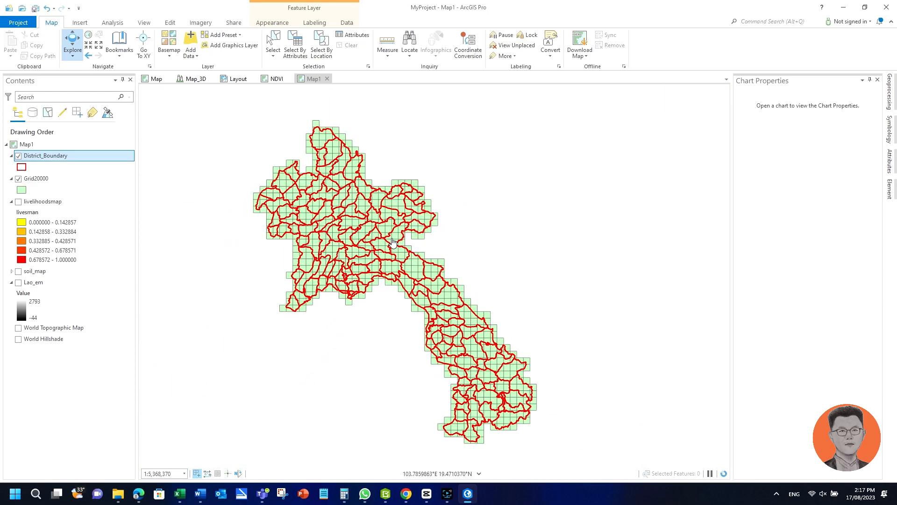
{"action": "left_click", "coordinate": [18, 156]}
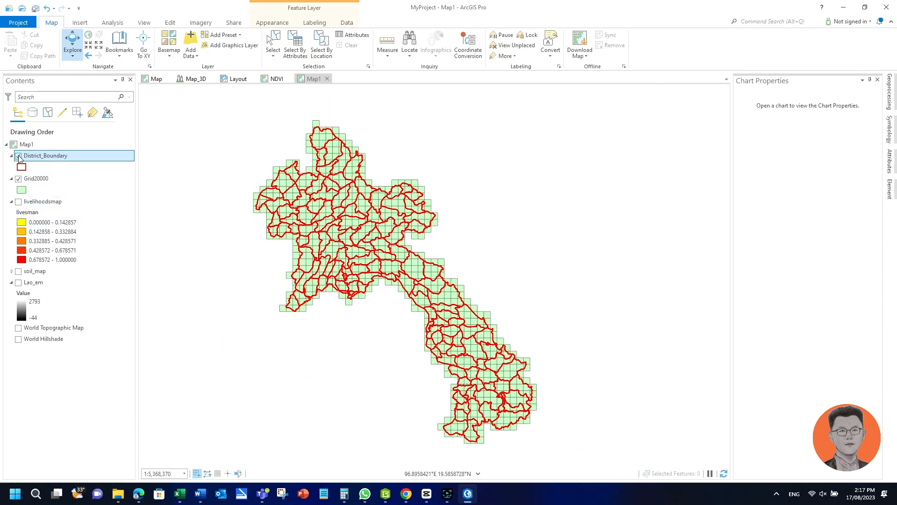
Search the geoprocessing tools for "polygon" and open the Feature To Point tool.
{"action": "left_click", "coordinate": [889, 92]}
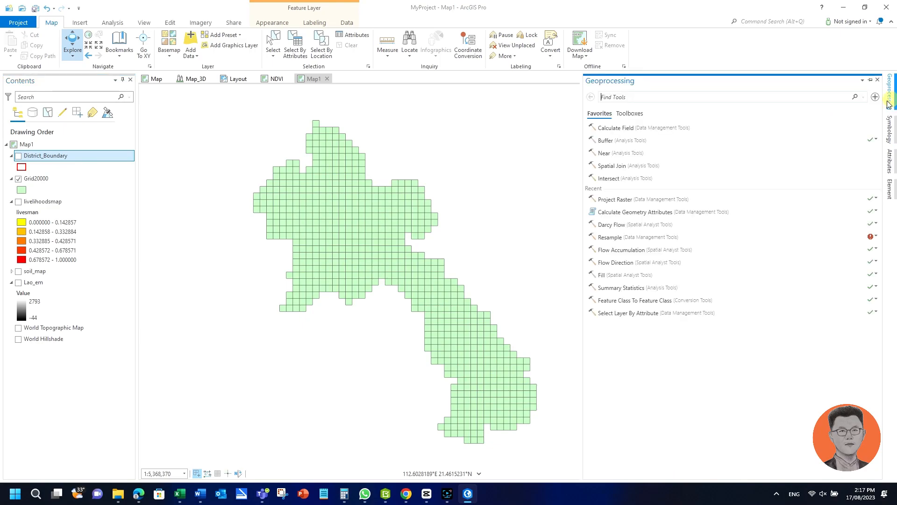
{"action": "type", "text": "polygo"}
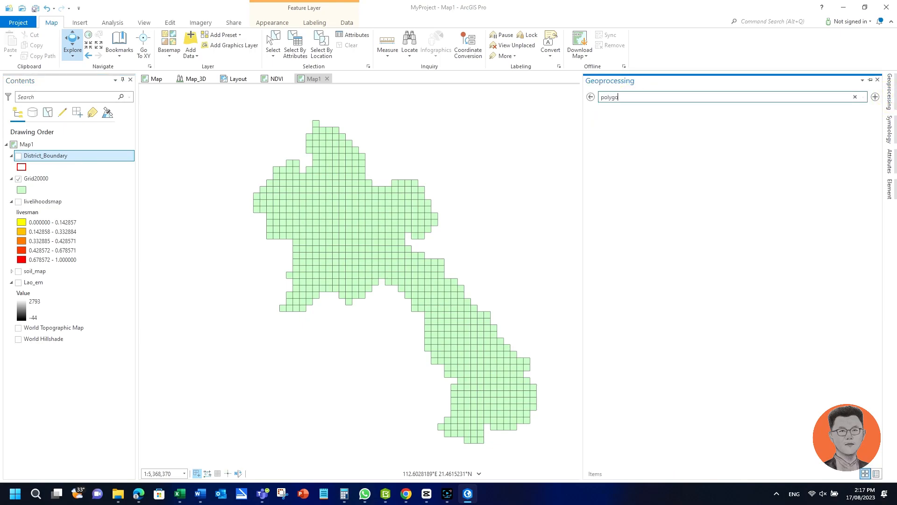
{"action": "type", "text": "n"}
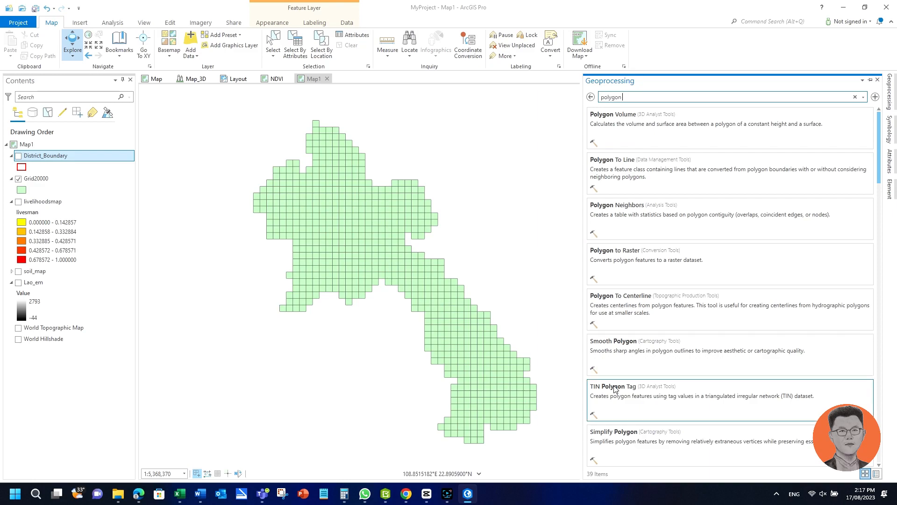
{"action": "scroll", "coordinate": [620, 398], "scroll_direction": "down", "scroll_amount": 2}
{"action": "scroll", "coordinate": [622, 386], "scroll_direction": "down", "scroll_amount": 2}
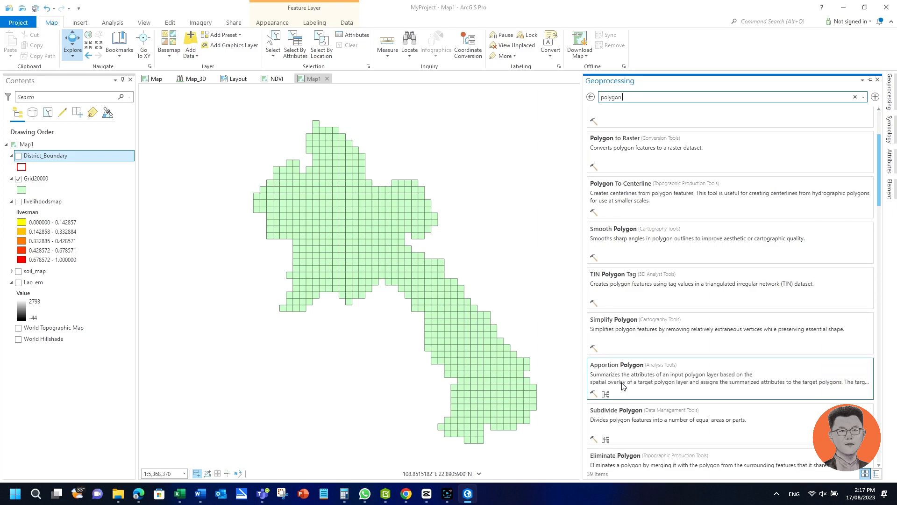
{"action": "scroll", "coordinate": [624, 392], "scroll_direction": "down", "scroll_amount": 7}
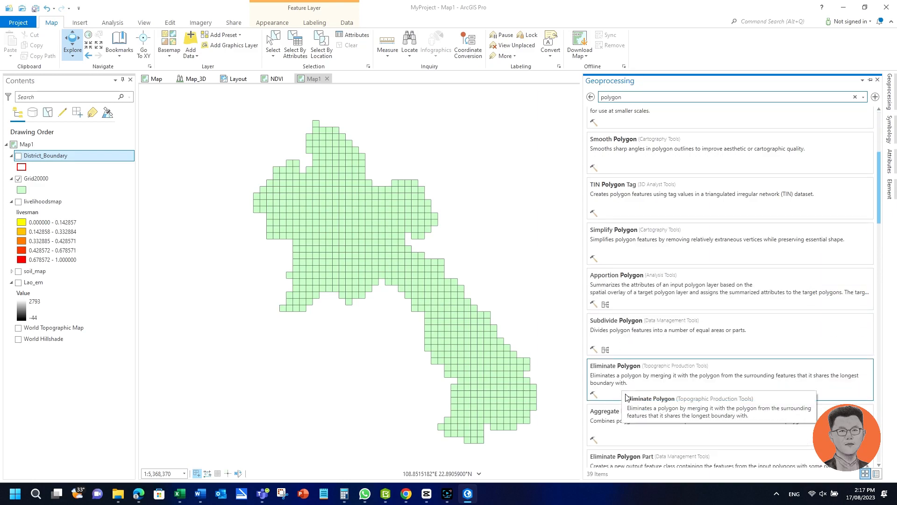
{"action": "scroll", "coordinate": [696, 401], "scroll_direction": "down", "scroll_amount": 3}
{"action": "scroll", "coordinate": [701, 390], "scroll_direction": "down", "scroll_amount": 9}
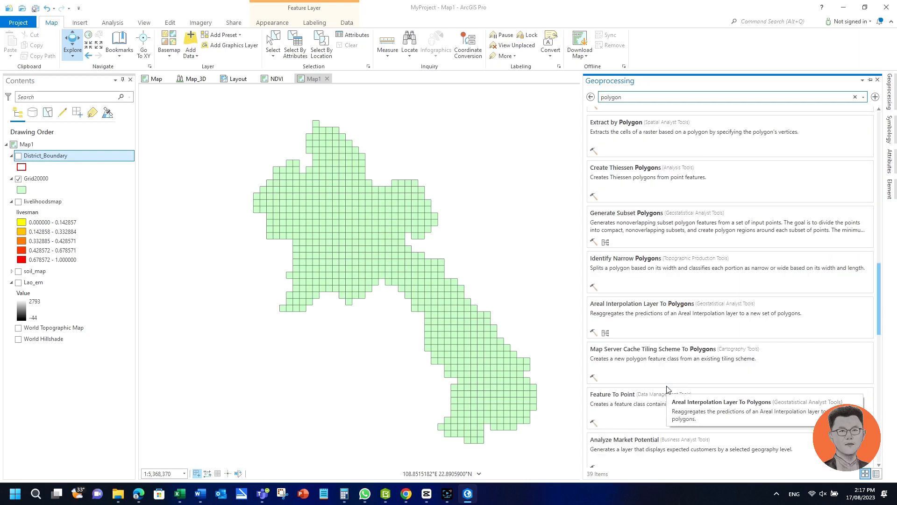
{"action": "left_click", "coordinate": [614, 397]}
Run Feature To Point on Grid20000 with the output feature class Grid20000_FeatureToPoint.
{"action": "left_click", "coordinate": [617, 135]}
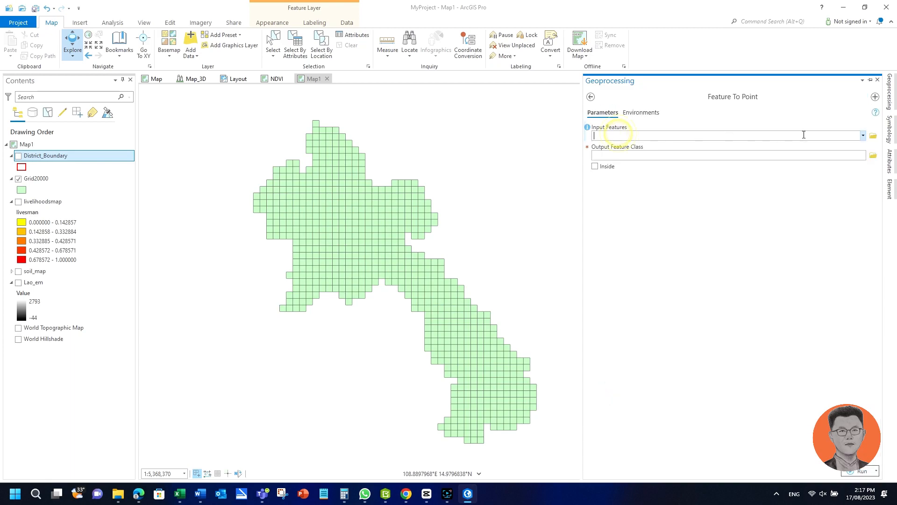
{"action": "left_click", "coordinate": [864, 135]}
{"action": "left_click", "coordinate": [633, 152]}
{"action": "left_click", "coordinate": [690, 155]}
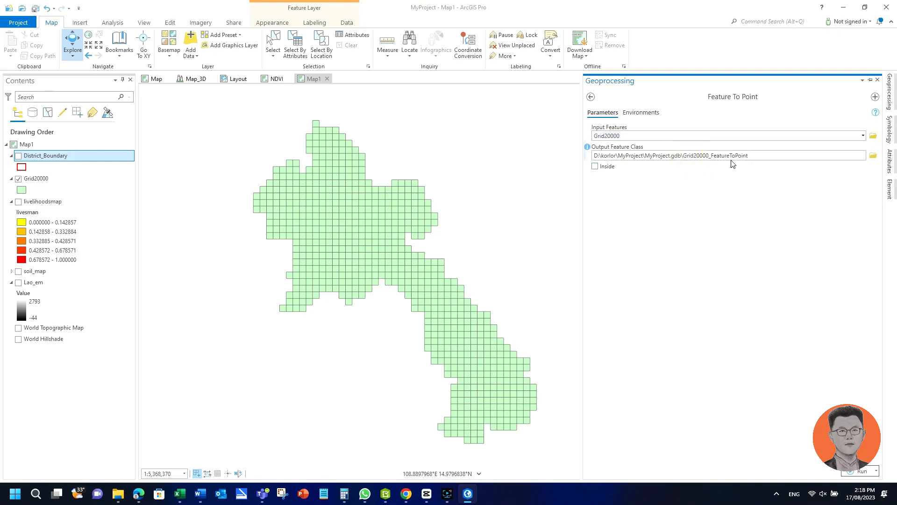
{"action": "left_click_drag", "start_coordinate": [765, 155], "coordinate": [709, 155]}
{"action": "left_click", "coordinate": [862, 470]}
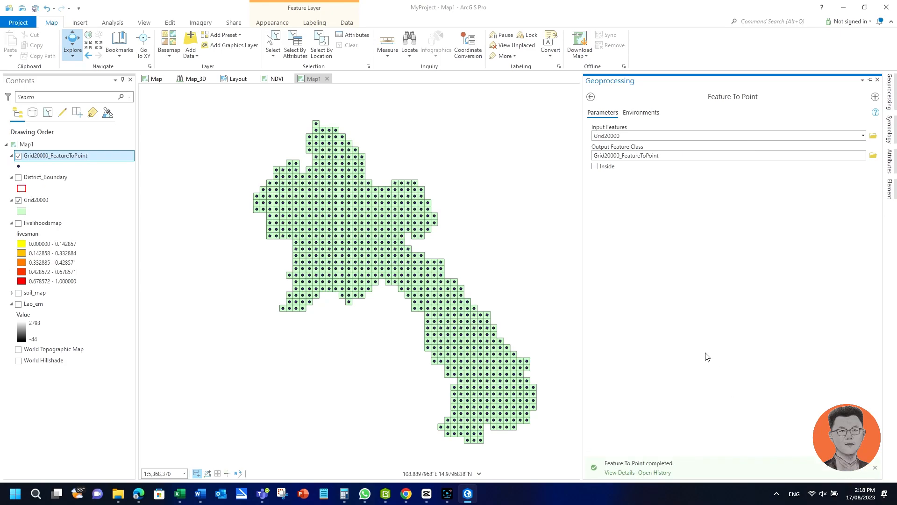
Inspect the generated points within the grid cells and hide the Grid20000 layer.
{"action": "scroll", "coordinate": [351, 201], "scroll_direction": "up", "scroll_amount": 5}
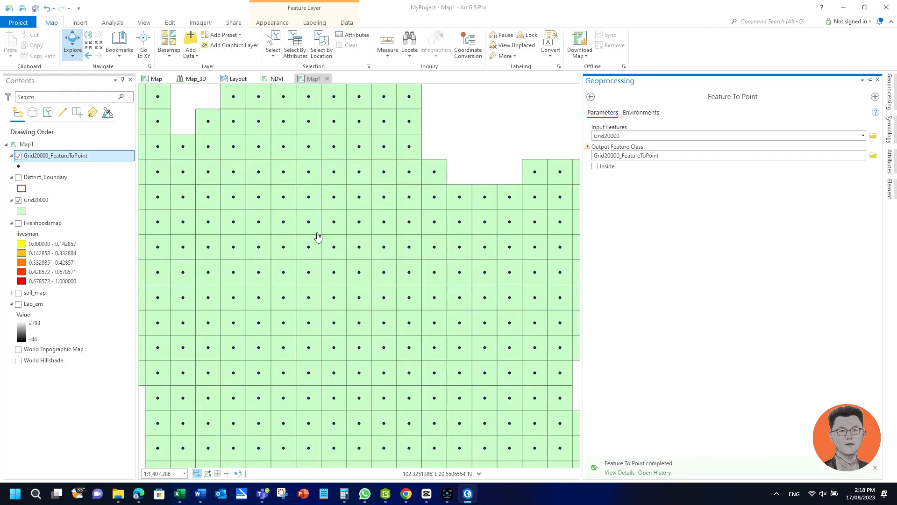
{"action": "scroll", "coordinate": [318, 238], "scroll_direction": "down", "scroll_amount": 5}
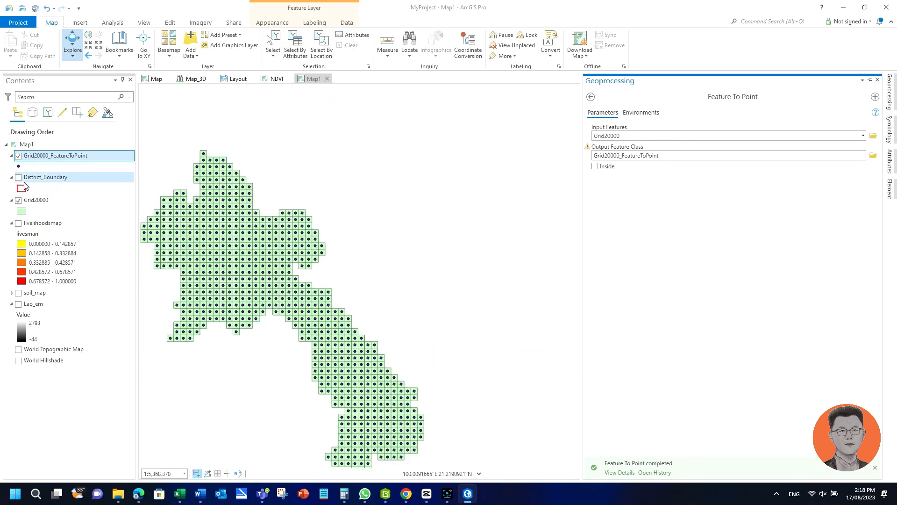
{"action": "left_click", "coordinate": [18, 200]}
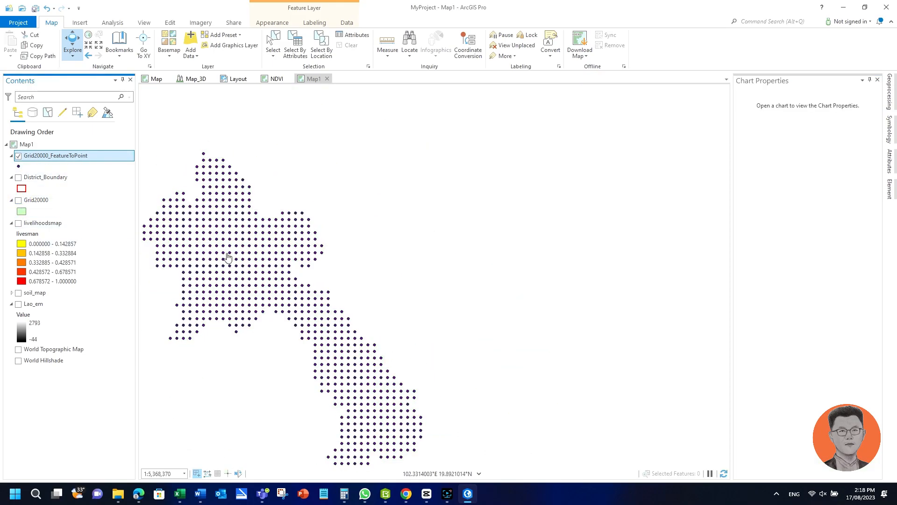
{"action": "left_click_drag", "start_coordinate": [262, 250], "coordinate": [370, 240]}
{"action": "scroll", "coordinate": [371, 241], "scroll_direction": "up", "scroll_amount": 2}
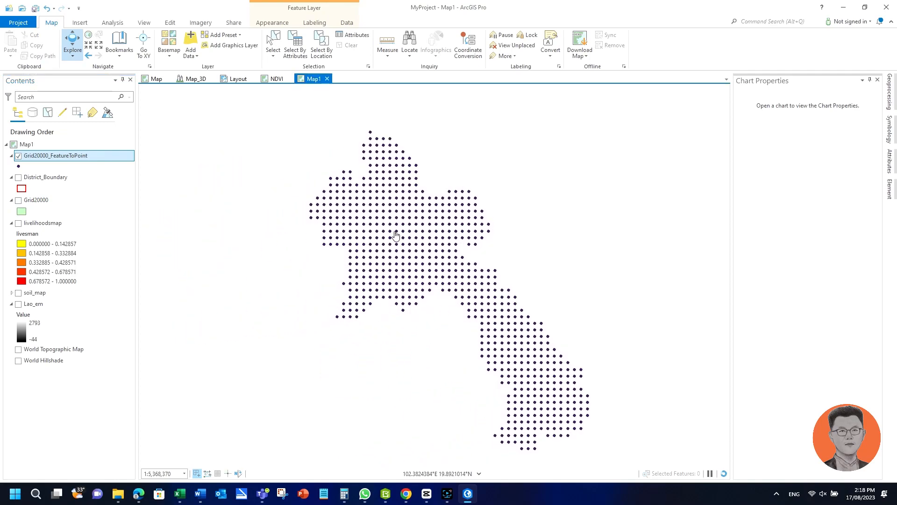
Open the attribute table of the Grid20000_FeatureToPoint layer and look through its first records.
{"action": "right_click", "coordinate": [46, 156]}
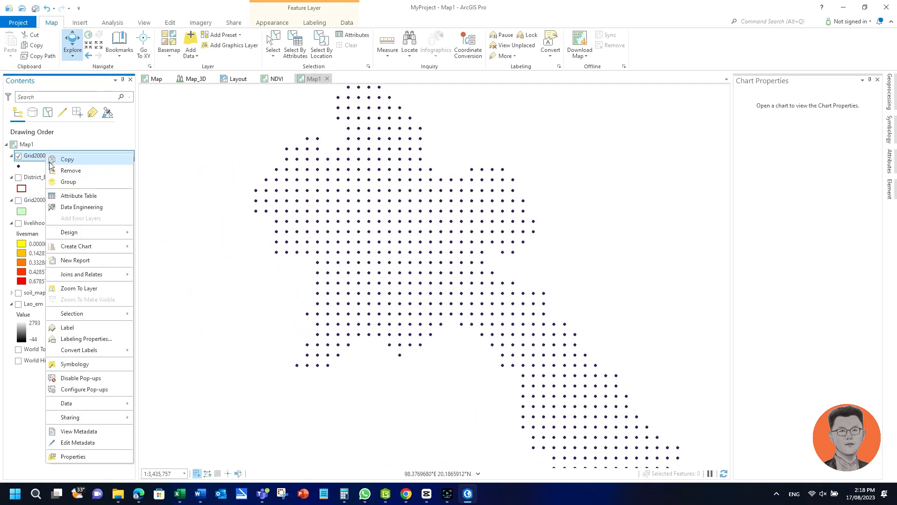
{"action": "left_click", "coordinate": [98, 195]}
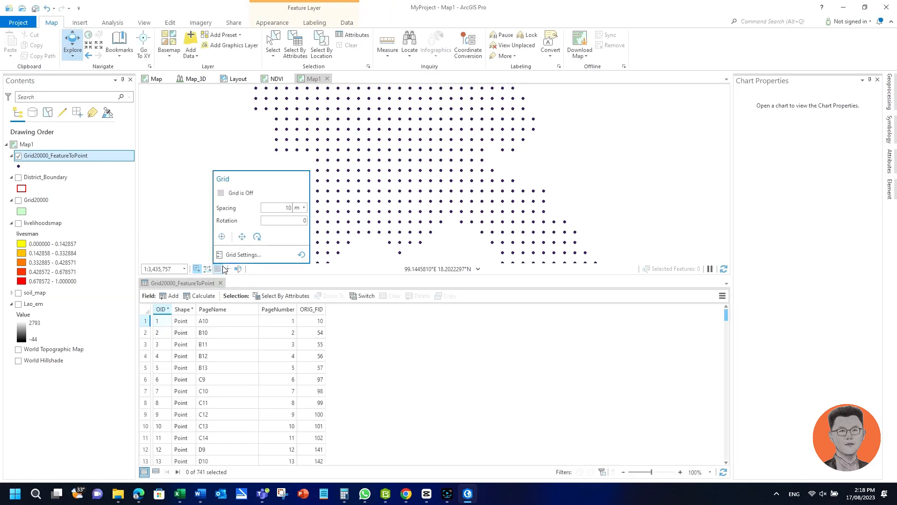
{"action": "scroll", "coordinate": [260, 346], "scroll_direction": "down", "scroll_amount": 1}
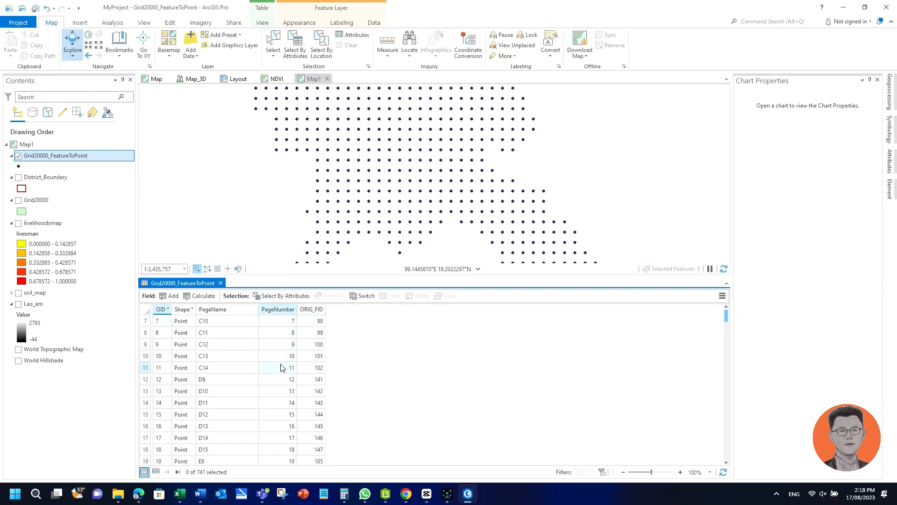
{"action": "scroll", "coordinate": [280, 368], "scroll_direction": "up", "scroll_amount": 2}
{"action": "scroll", "coordinate": [276, 367], "scroll_direction": "up", "scroll_amount": 3}
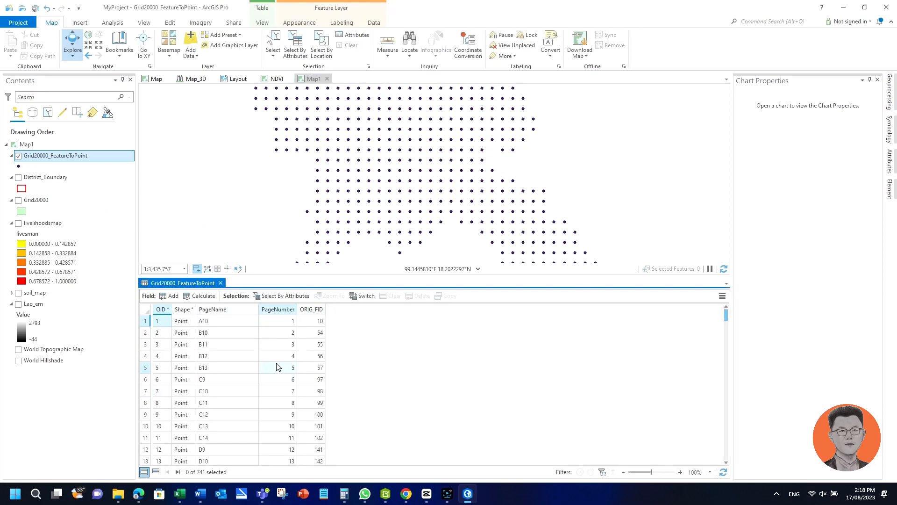
Add a Long field named X to the point table with a Numeric number format of 6 decimal places.
{"action": "left_click", "coordinate": [172, 297]}
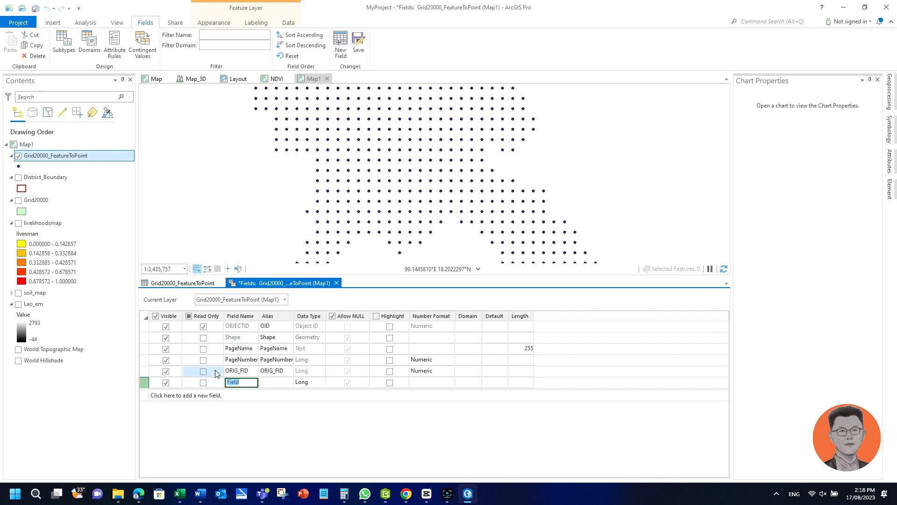
{"action": "type", "text": "X"}
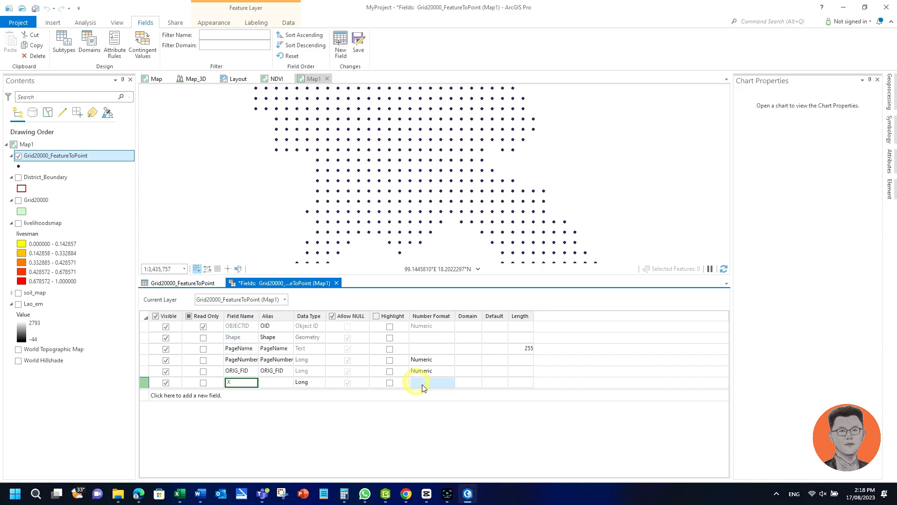
{"action": "left_click", "coordinate": [446, 386]}
{"action": "left_click", "coordinate": [451, 384]}
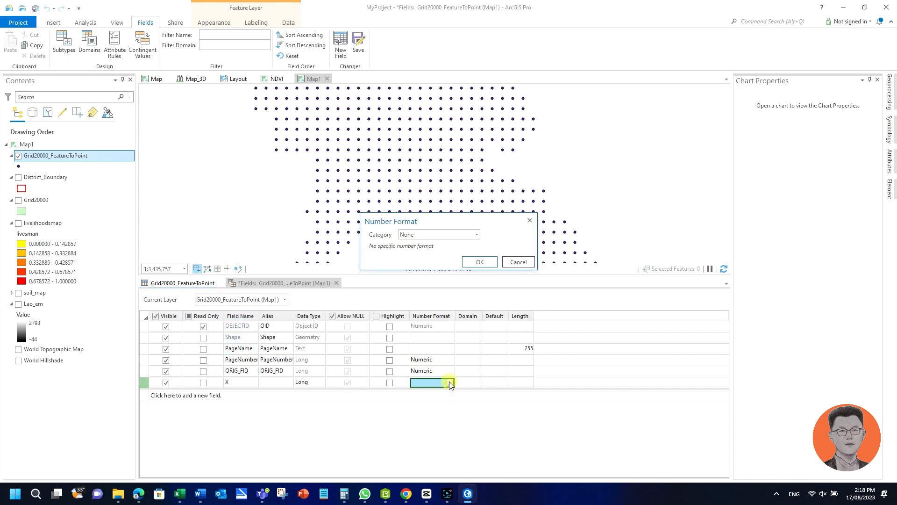
{"action": "left_click", "coordinate": [442, 234]}
{"action": "left_click", "coordinate": [423, 272]}
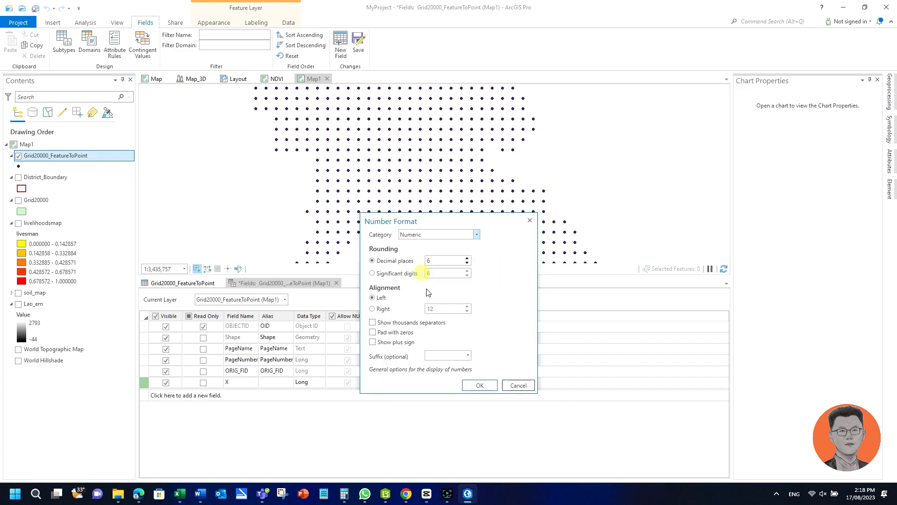
{"action": "left_click", "coordinate": [474, 385]}
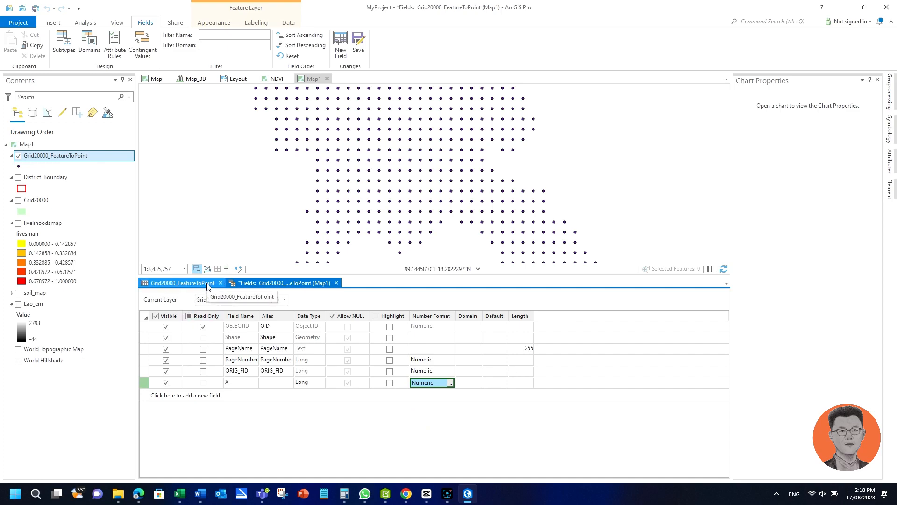
{"action": "left_click", "coordinate": [181, 299]}
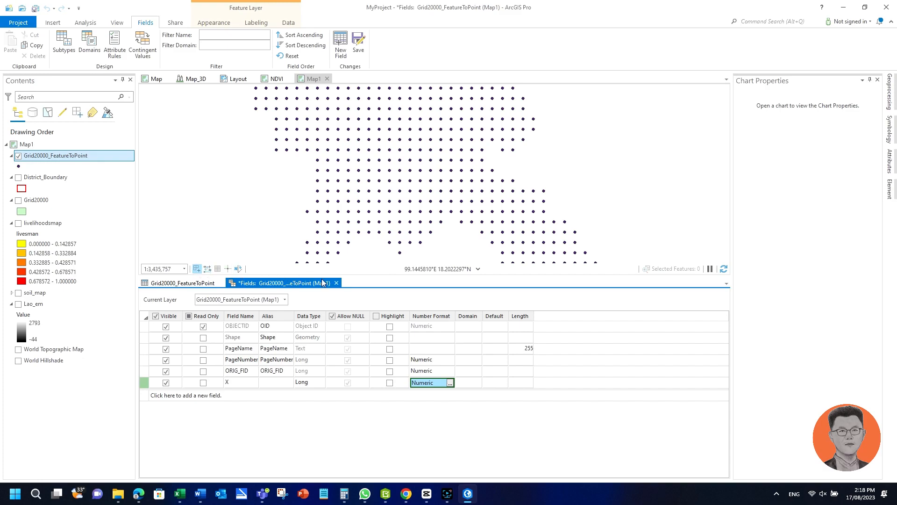
{"action": "left_click", "coordinate": [215, 300]}
{"action": "left_click", "coordinate": [214, 300]}
Add a Long field named Y with a Numeric number format, and close the field design, saving the changes.
{"action": "left_click", "coordinate": [182, 284]}
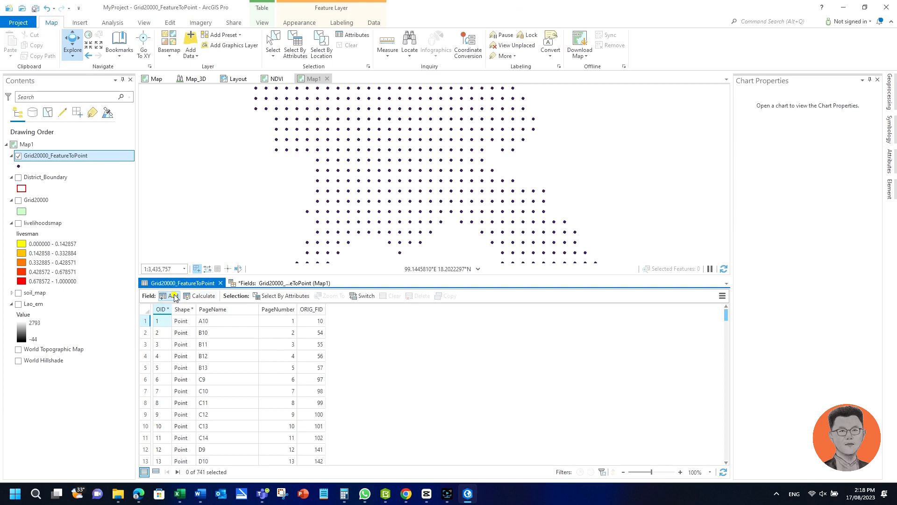
{"action": "left_click", "coordinate": [174, 298]}
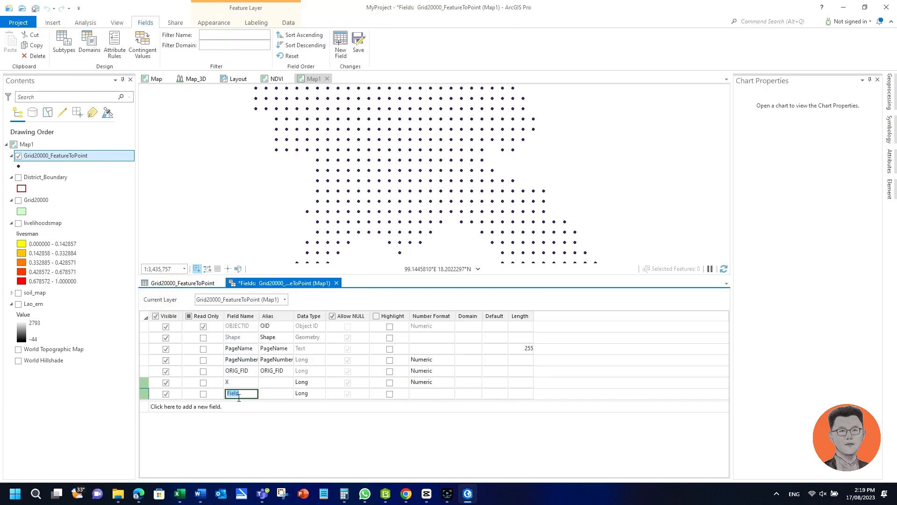
{"action": "left_click", "coordinate": [424, 396]}
{"action": "left_click", "coordinate": [440, 397]}
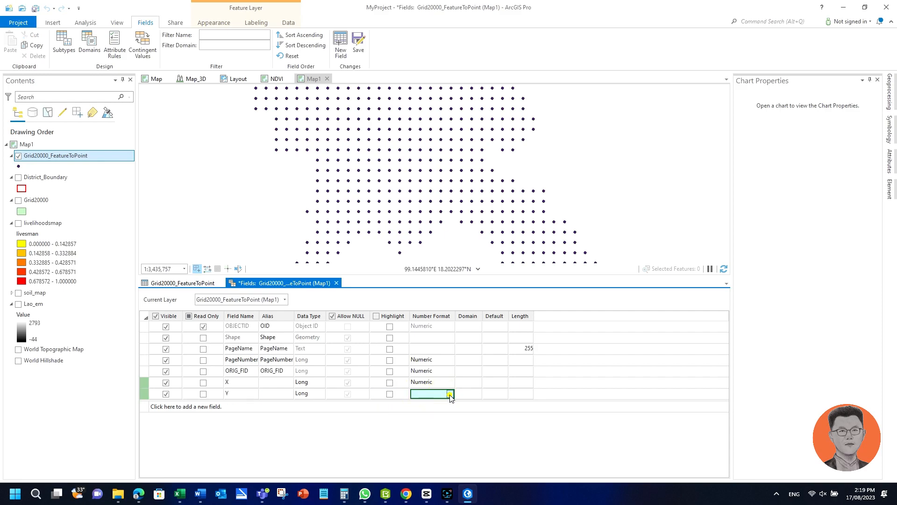
{"action": "left_click", "coordinate": [450, 395]}
{"action": "left_click", "coordinate": [454, 235]}
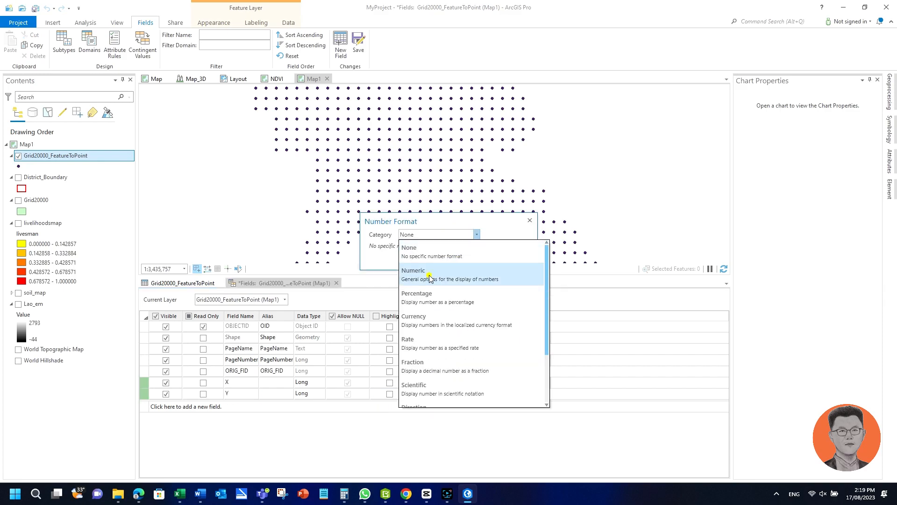
{"action": "left_click", "coordinate": [447, 278]}
{"action": "left_click", "coordinate": [480, 385]}
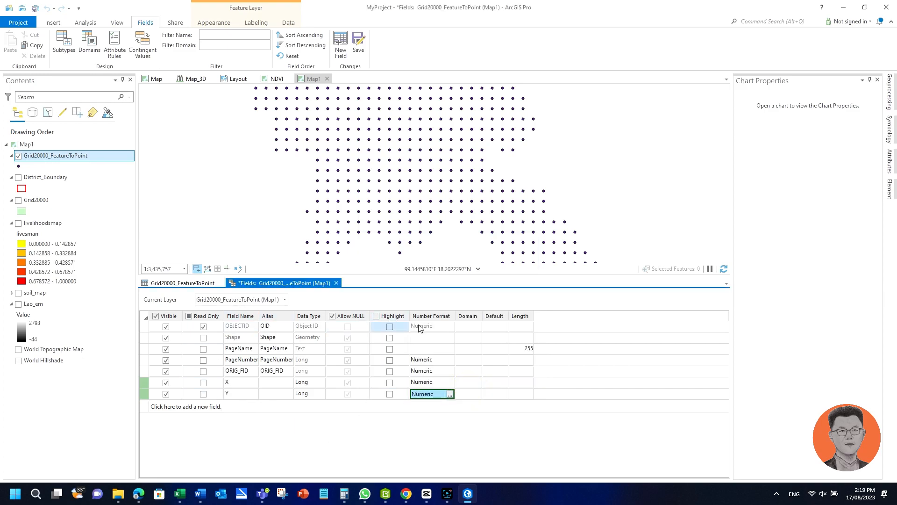
{"action": "left_click", "coordinate": [336, 283]}
{"action": "left_click", "coordinate": [439, 267]}
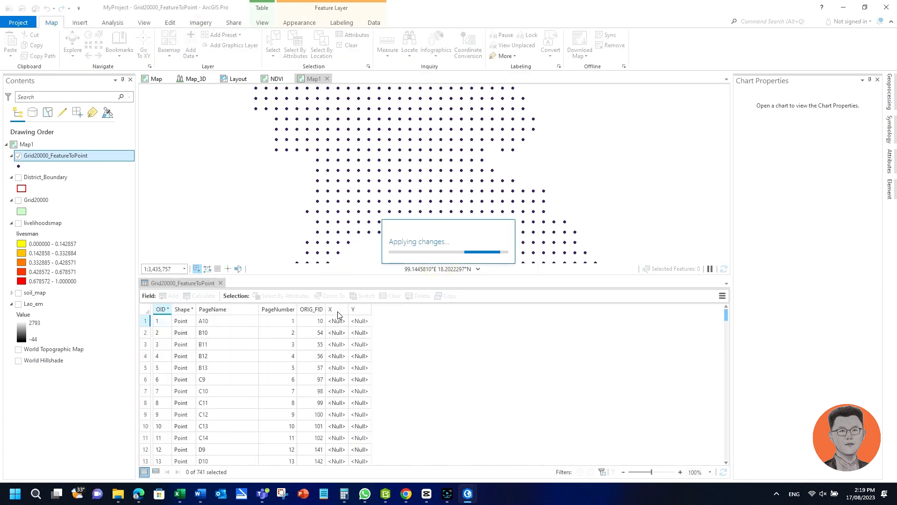
Start Calculate Geometry on the point table and assign the Point x-coordinate property to field X.
{"action": "right_click", "coordinate": [334, 311]}
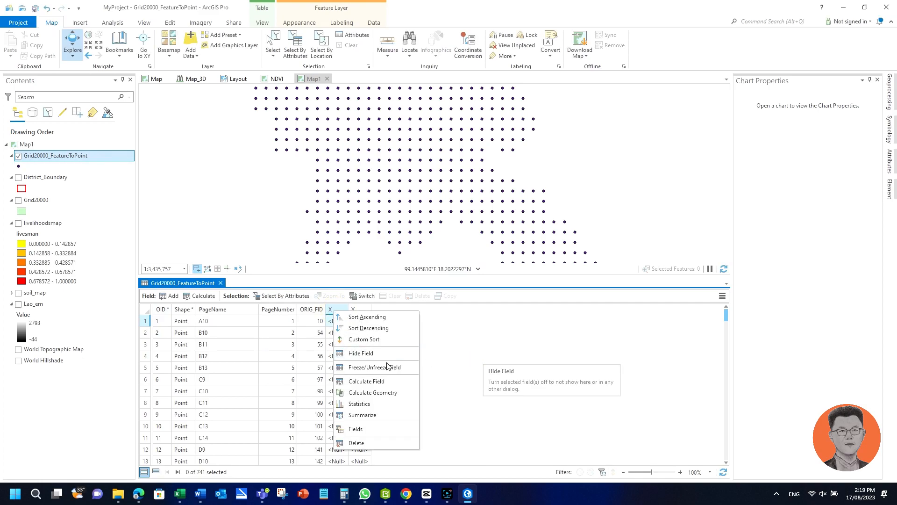
{"action": "left_click", "coordinate": [361, 392]}
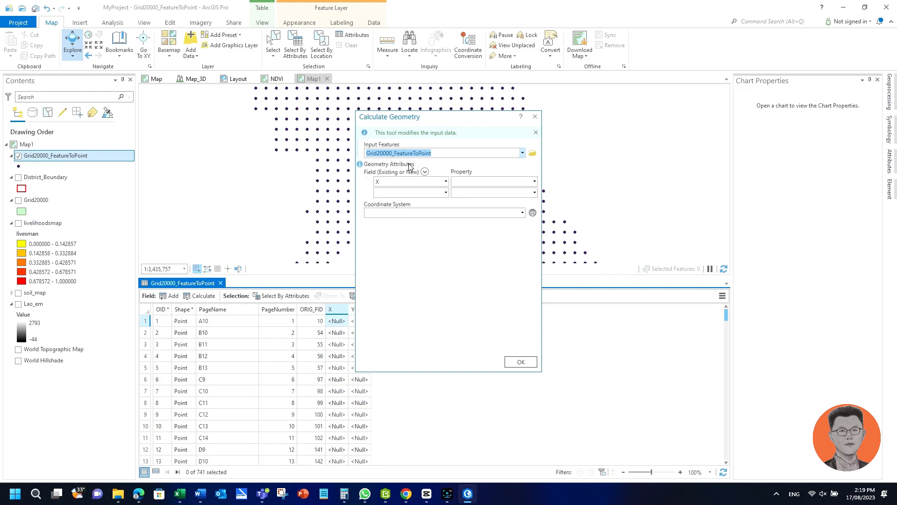
{"action": "left_click", "coordinate": [401, 181]}
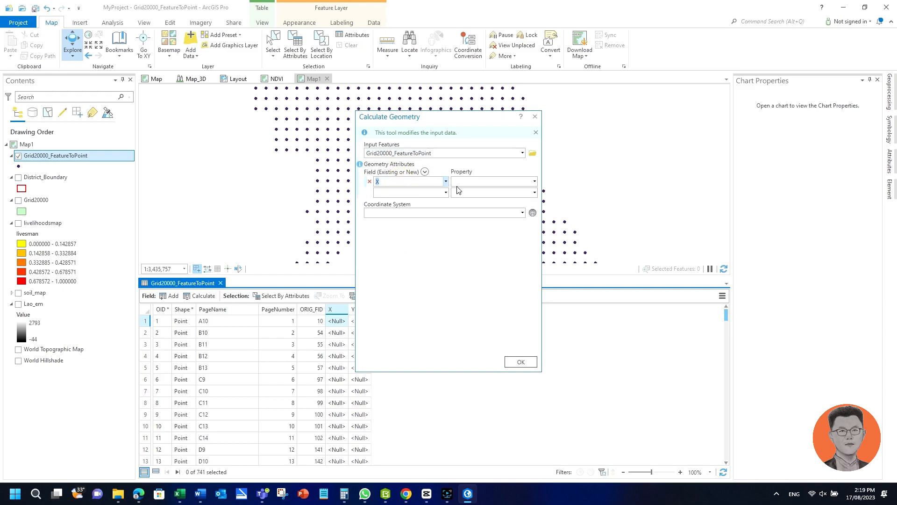
{"action": "left_click", "coordinate": [534, 181]}
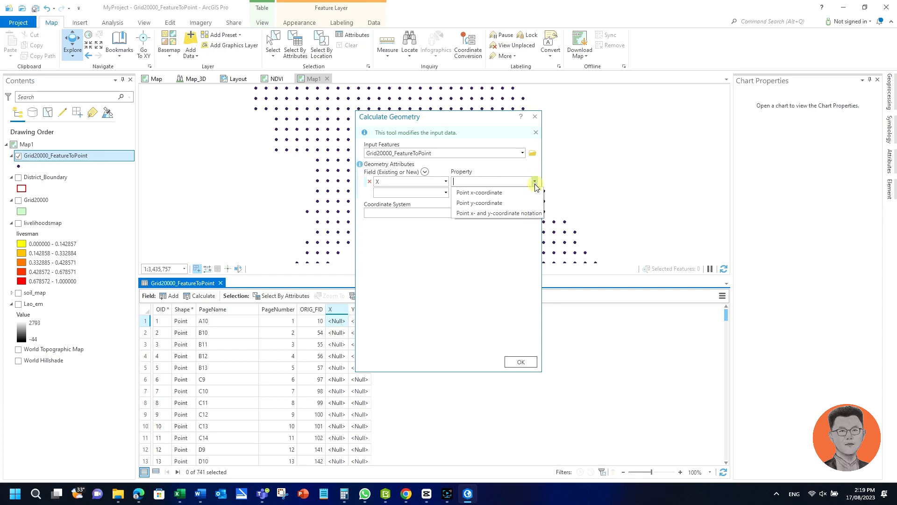
{"action": "left_click", "coordinate": [469, 193]}
{"action": "left_click", "coordinate": [490, 194]}
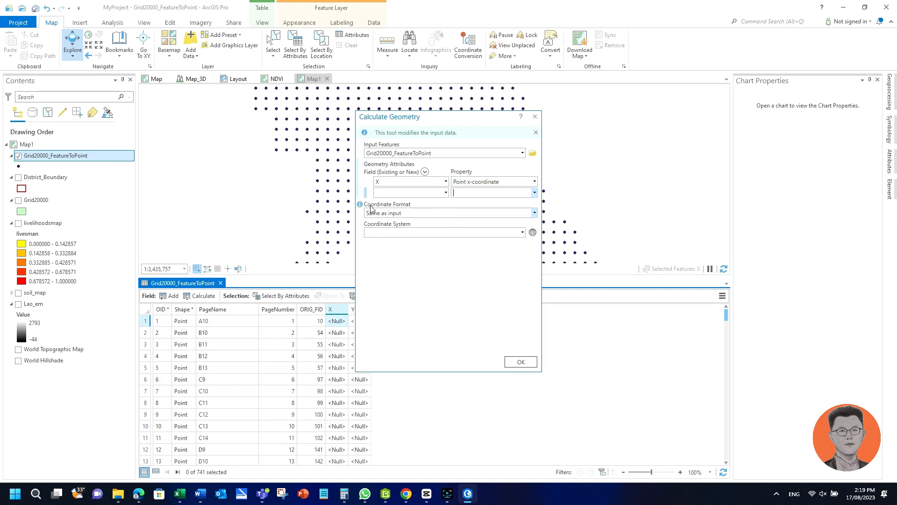
Assign the Point y-coordinate property to field Y and run the geometry calculation with the coordinate system left blank.
{"action": "left_click", "coordinate": [446, 194]}
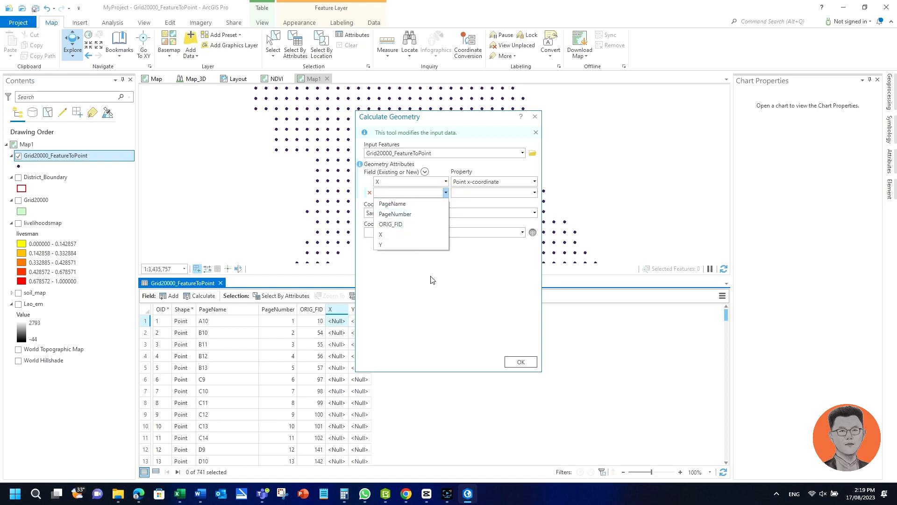
{"action": "left_click", "coordinate": [380, 244]}
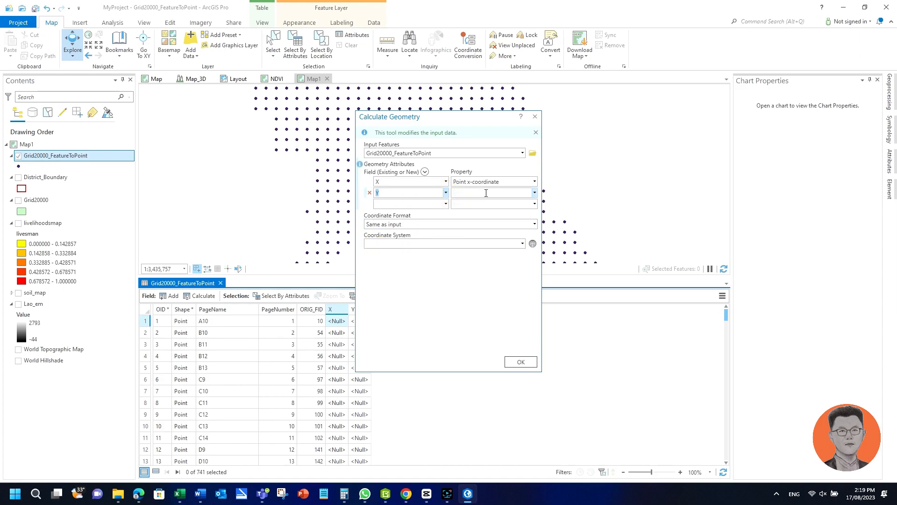
{"action": "left_click", "coordinate": [534, 193]}
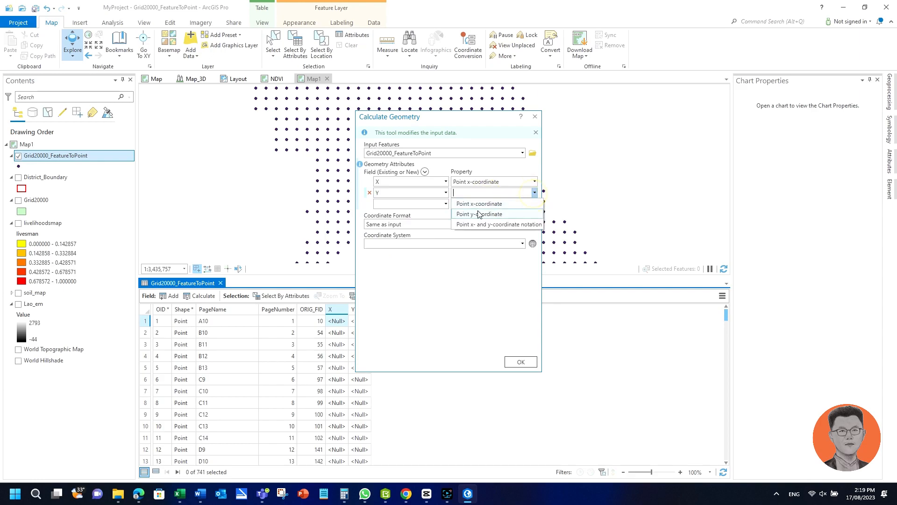
{"action": "left_click", "coordinate": [470, 215]}
{"action": "left_click", "coordinate": [458, 275]}
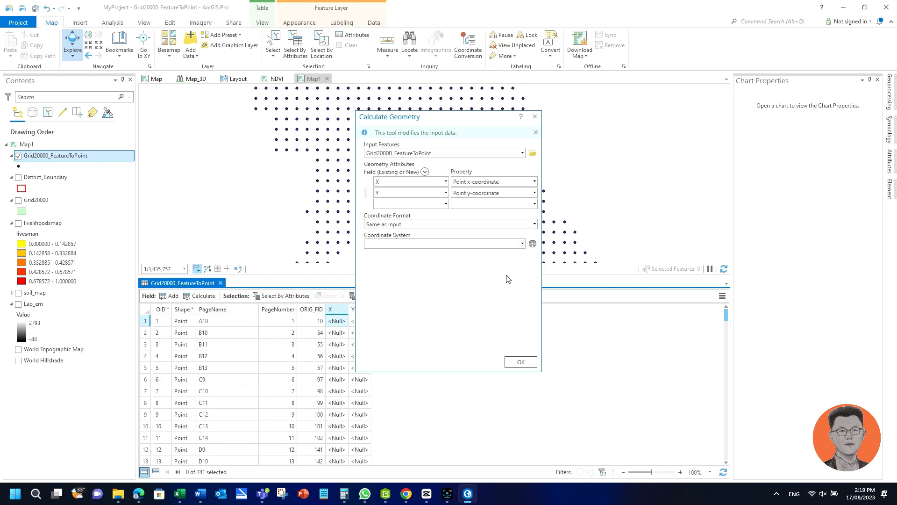
{"action": "left_click", "coordinate": [522, 244]}
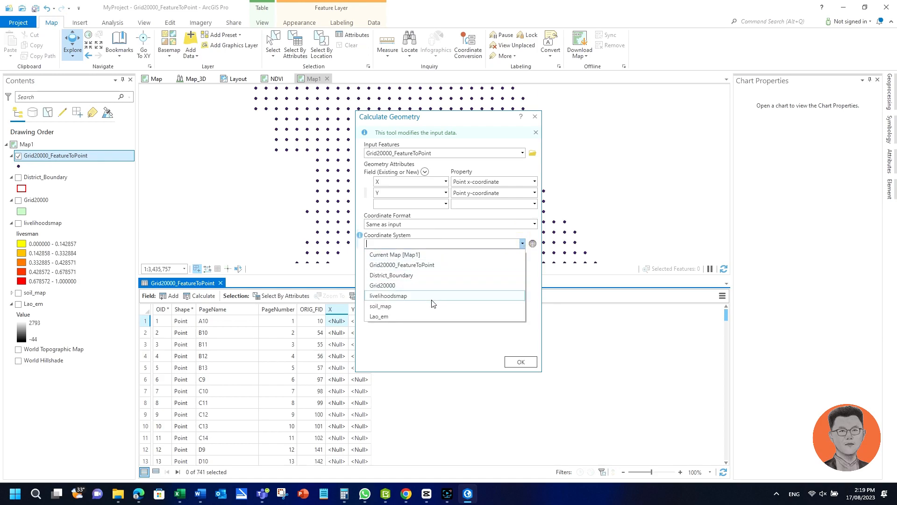
{"action": "left_click", "coordinate": [431, 340]}
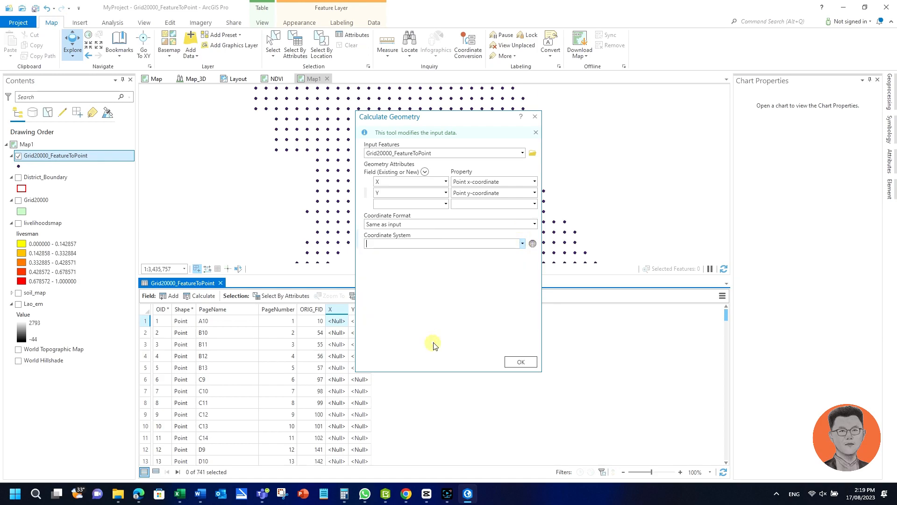
{"action": "left_click", "coordinate": [519, 362]}
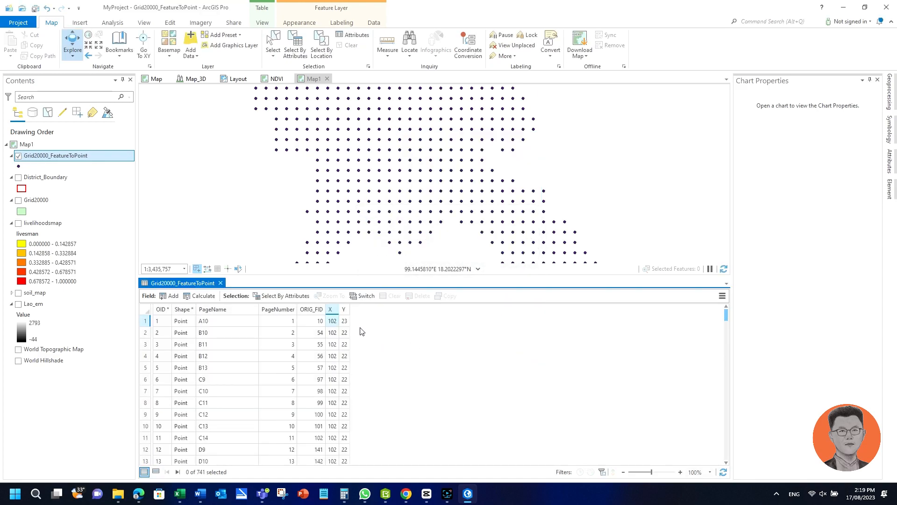
Widen the X and Y columns of the point table and check the first record's X value.
{"action": "left_click_drag", "start_coordinate": [353, 308], "coordinate": [416, 309]}
{"action": "left_click", "coordinate": [338, 310]}
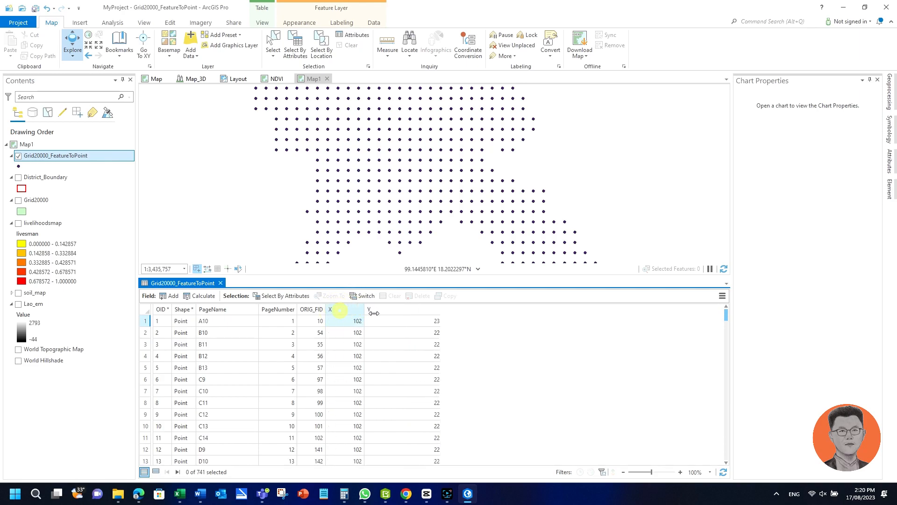
{"action": "left_click_drag", "start_coordinate": [340, 310], "coordinate": [375, 310]}
{"action": "double_click", "coordinate": [356, 323]}
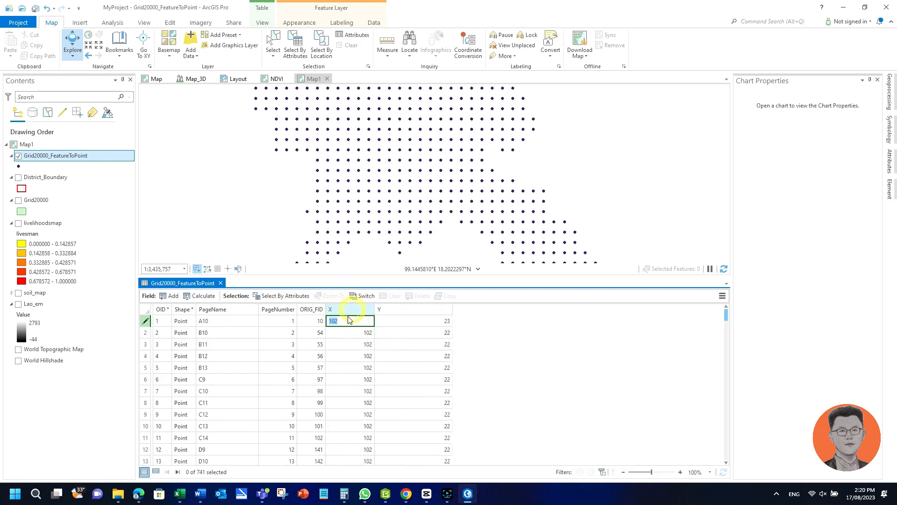
Look through the source and metadata properties of the Grid20000_FeatureToPoint layer, and close its properties.
{"action": "double_click", "coordinate": [36, 156]}
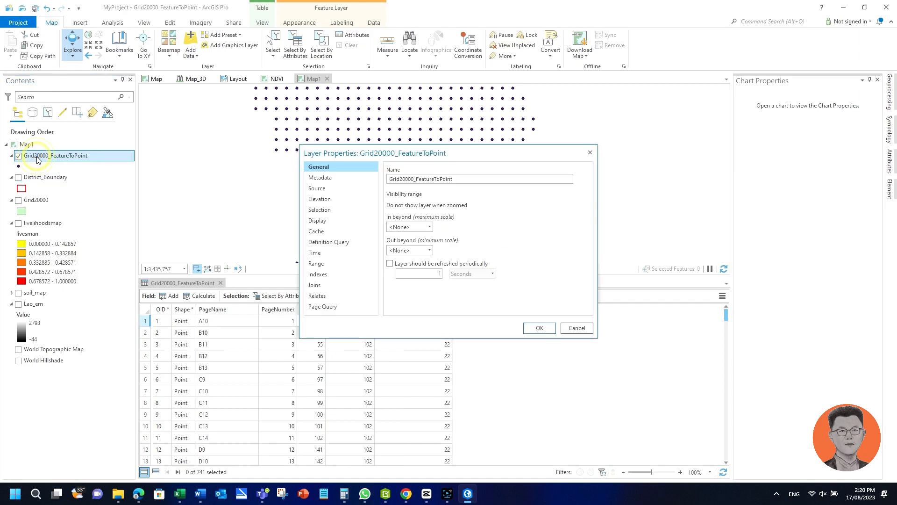
{"action": "left_click", "coordinate": [316, 189]}
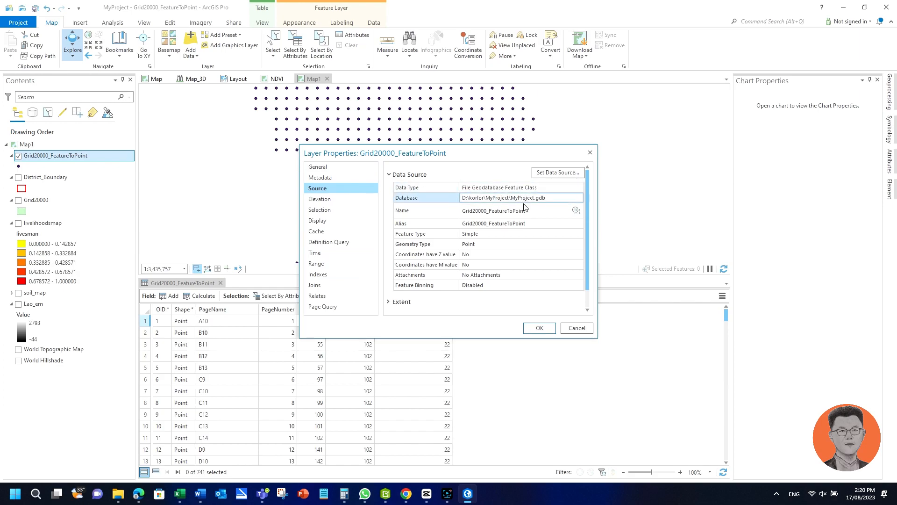
{"action": "scroll", "coordinate": [524, 214], "scroll_direction": "down", "scroll_amount": 1}
{"action": "scroll", "coordinate": [522, 224], "scroll_direction": "up", "scroll_amount": 1}
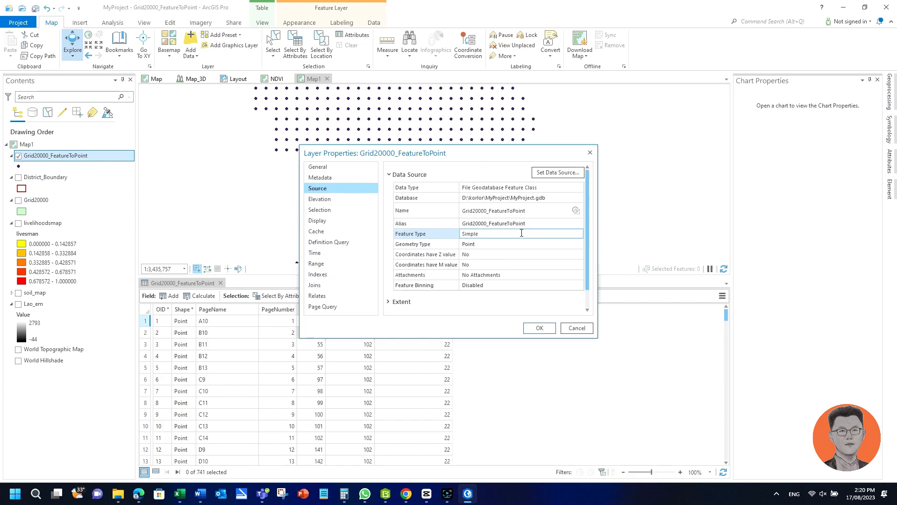
{"action": "left_click", "coordinate": [313, 177]}
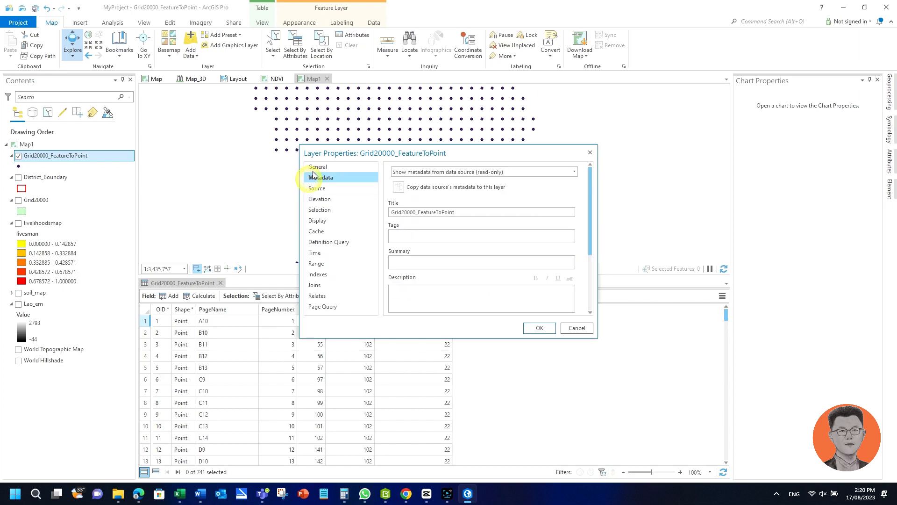
{"action": "left_click", "coordinate": [318, 167]}
{"action": "left_click", "coordinate": [590, 152]}
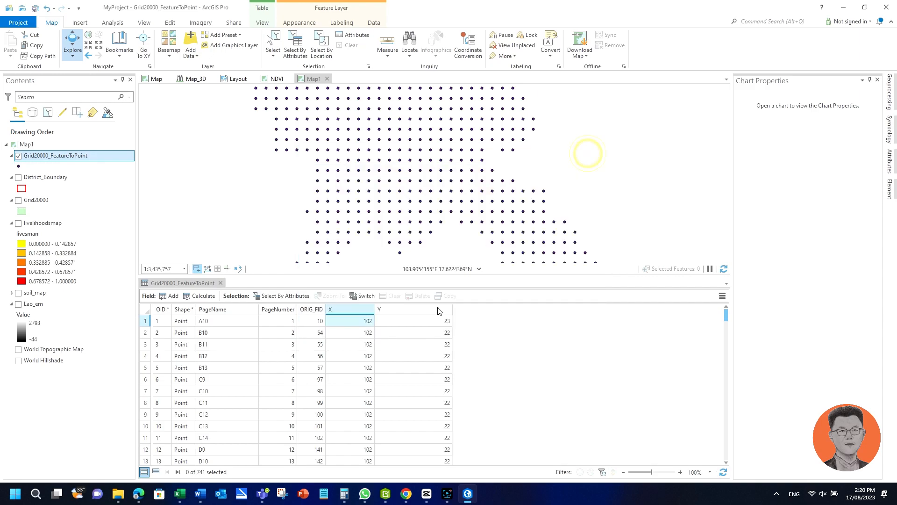
Examine the spatial reference details in the Grid20000_FeatureToPoint layer's source properties, and close the properties.
{"action": "right_click", "coordinate": [47, 161]}
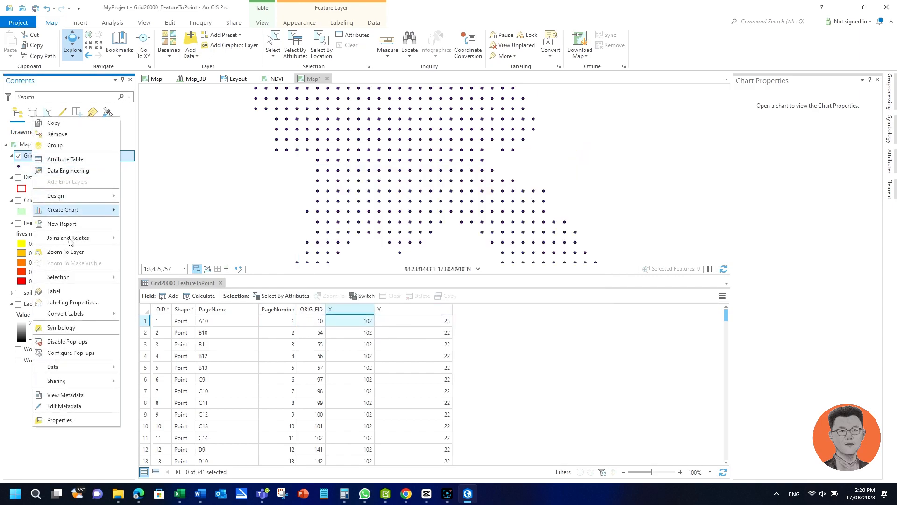
{"action": "left_click", "coordinate": [63, 420]}
{"action": "left_click", "coordinate": [321, 180]}
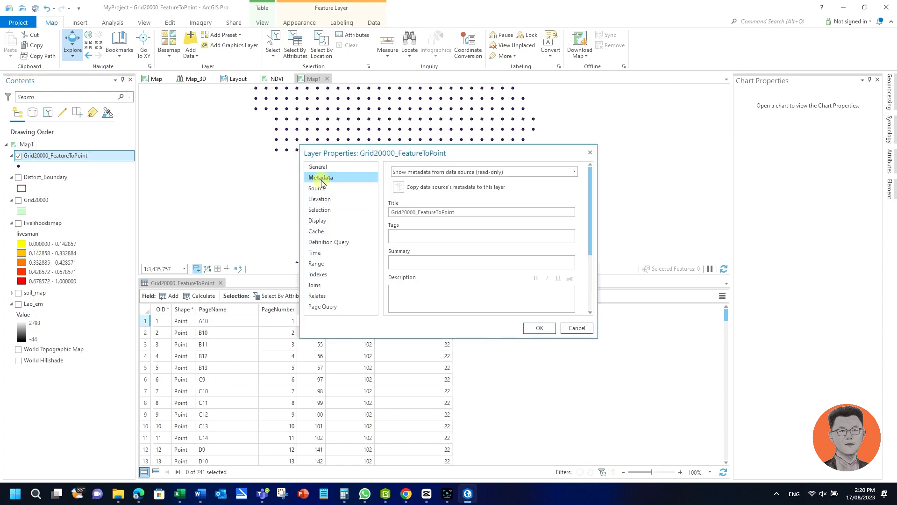
{"action": "left_click", "coordinate": [319, 167]}
{"action": "left_click", "coordinate": [319, 199]}
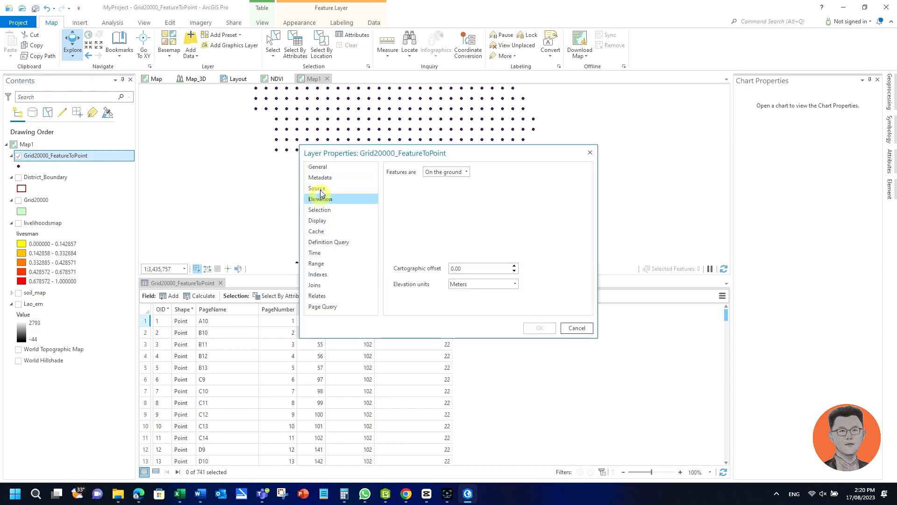
{"action": "left_click", "coordinate": [319, 189]}
{"action": "scroll", "coordinate": [450, 210], "scroll_direction": "down", "scroll_amount": 2}
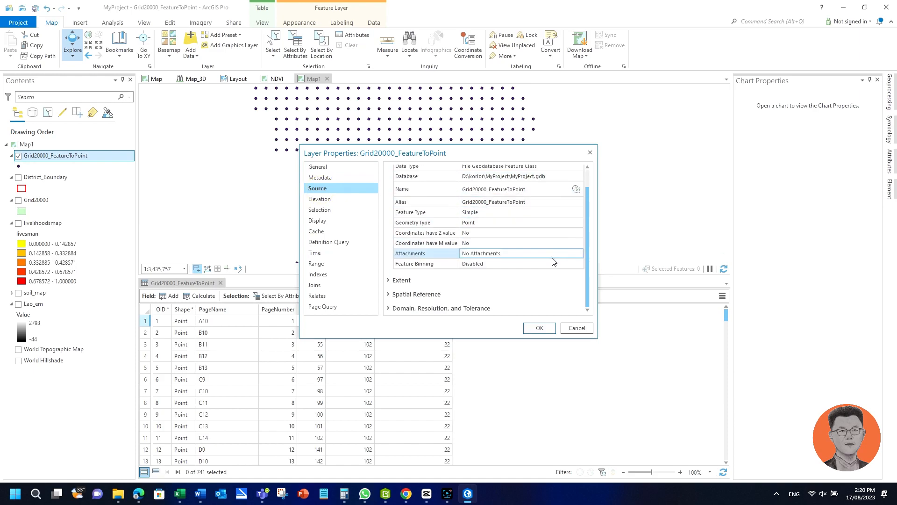
{"action": "left_click", "coordinate": [390, 295]}
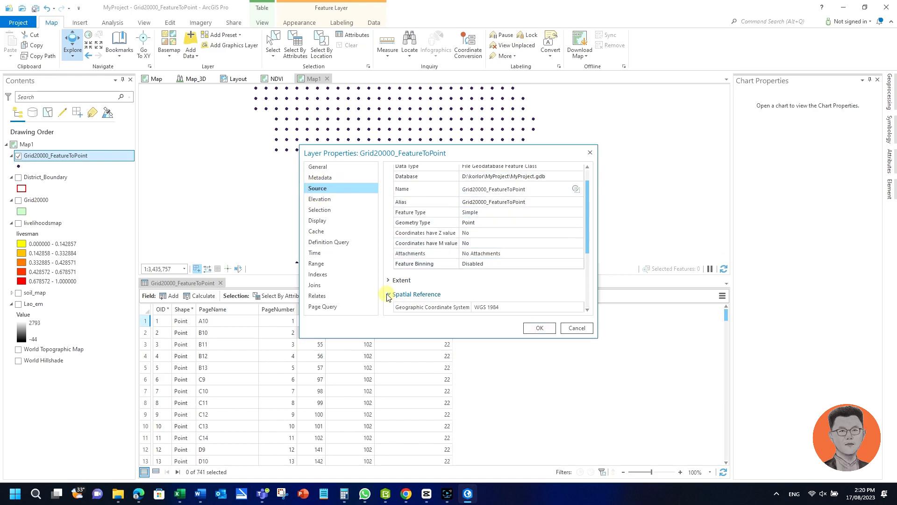
{"action": "scroll", "coordinate": [452, 288], "scroll_direction": "down", "scroll_amount": 5}
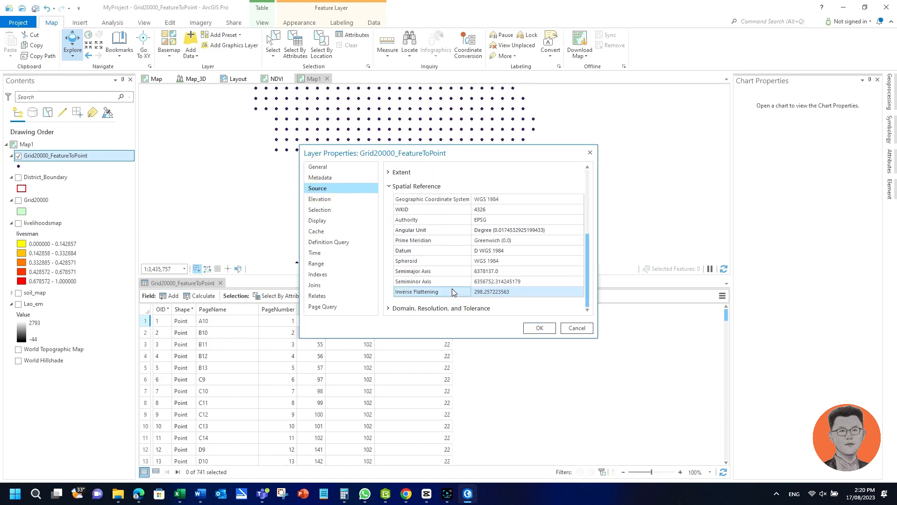
{"action": "left_click", "coordinate": [500, 200]}
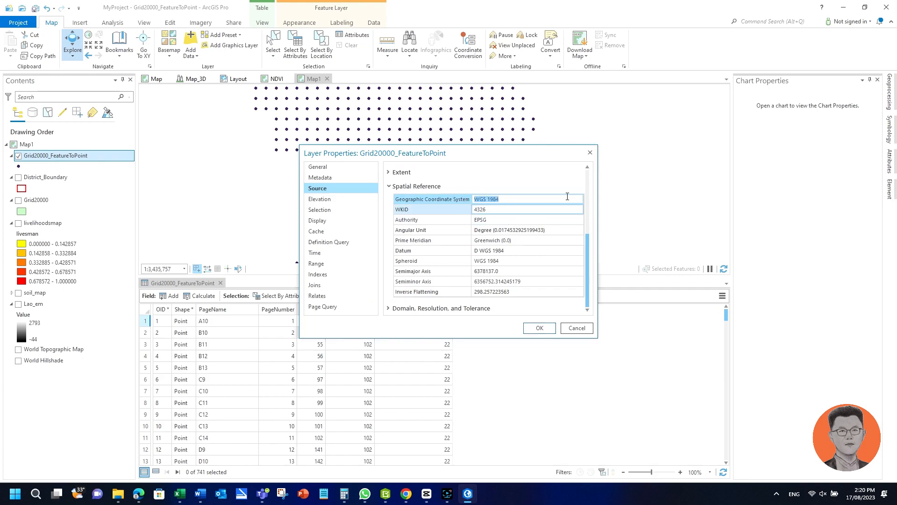
{"action": "left_click", "coordinate": [590, 153]}
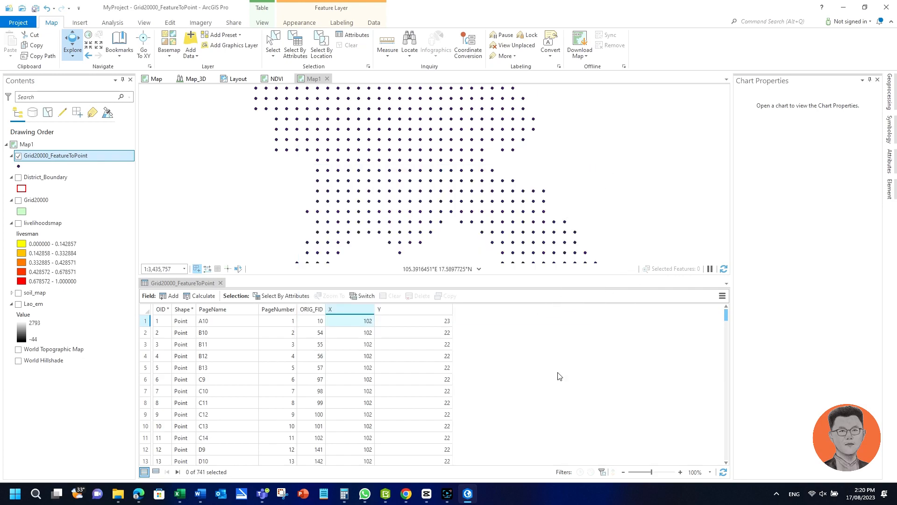
Look through the calculated X and Y values of the point records, and close the attribute table.
{"action": "left_click", "coordinate": [410, 368]}
{"action": "scroll", "coordinate": [421, 374], "scroll_direction": "down", "scroll_amount": 5}
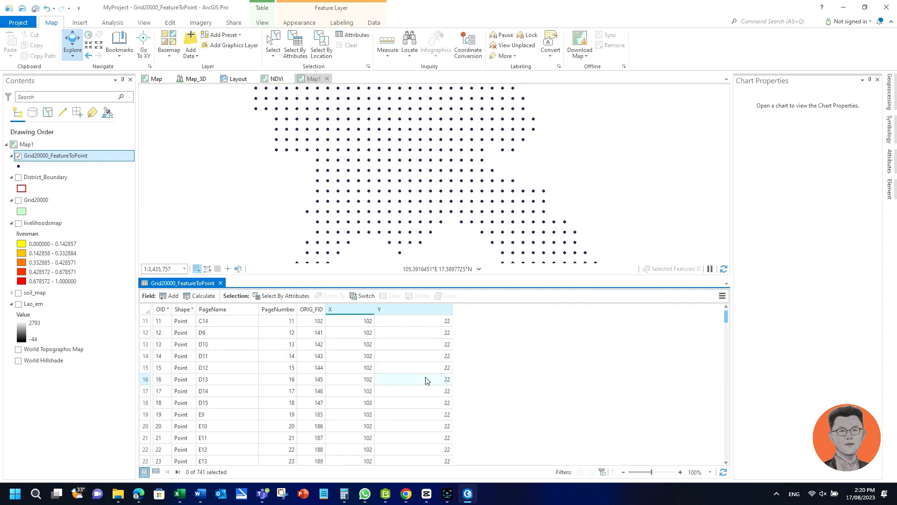
{"action": "scroll", "coordinate": [427, 381], "scroll_direction": "down", "scroll_amount": 8}
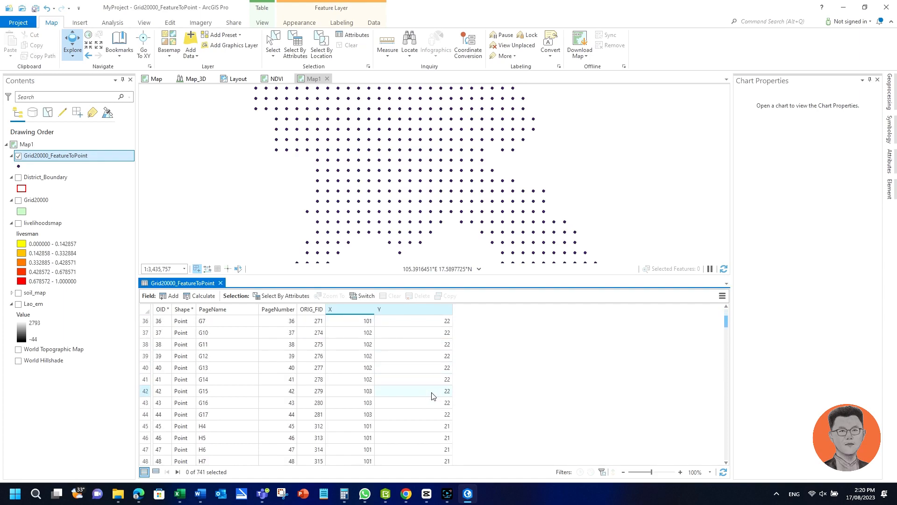
{"action": "left_click_drag", "start_coordinate": [725, 329], "coordinate": [723, 292]}
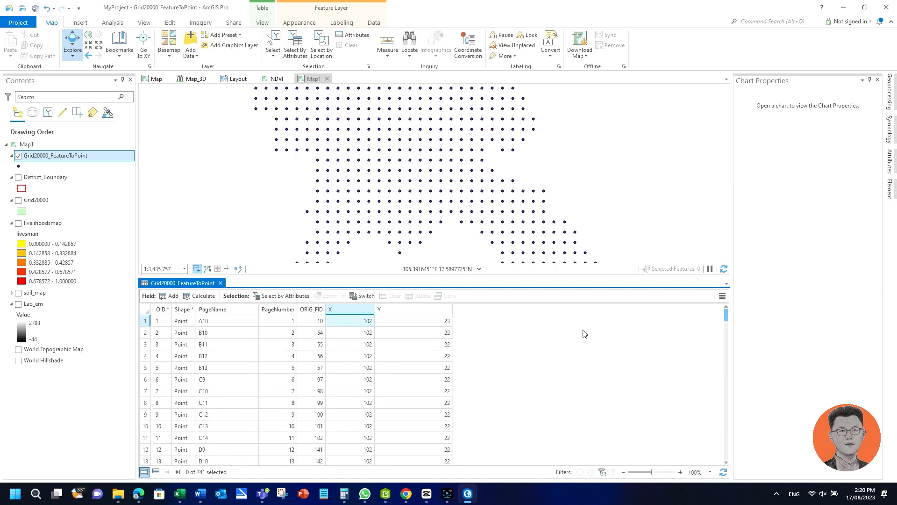
{"action": "left_click", "coordinate": [221, 283]}
Show the Grid20000 layer in the map together with the grid points.
{"action": "scroll", "coordinate": [411, 226], "scroll_direction": "down", "scroll_amount": 3}
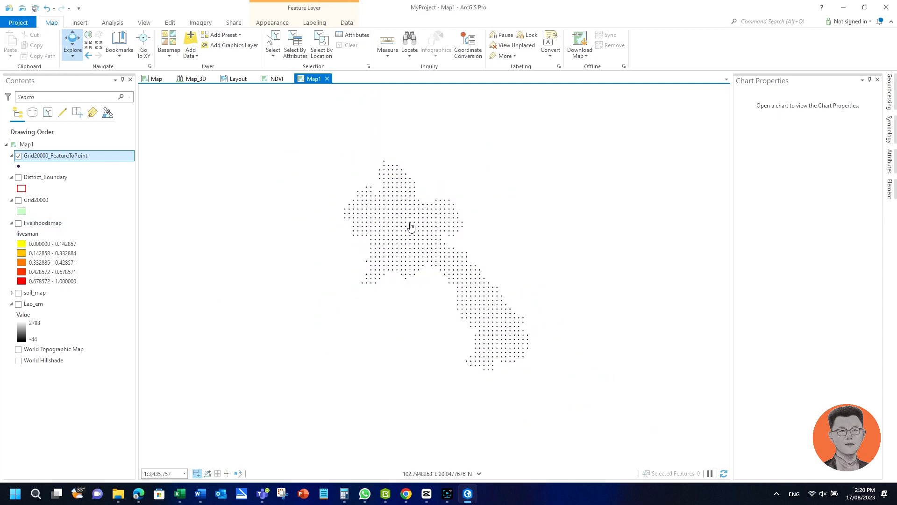
{"action": "scroll", "coordinate": [442, 252], "scroll_direction": "up", "scroll_amount": 3}
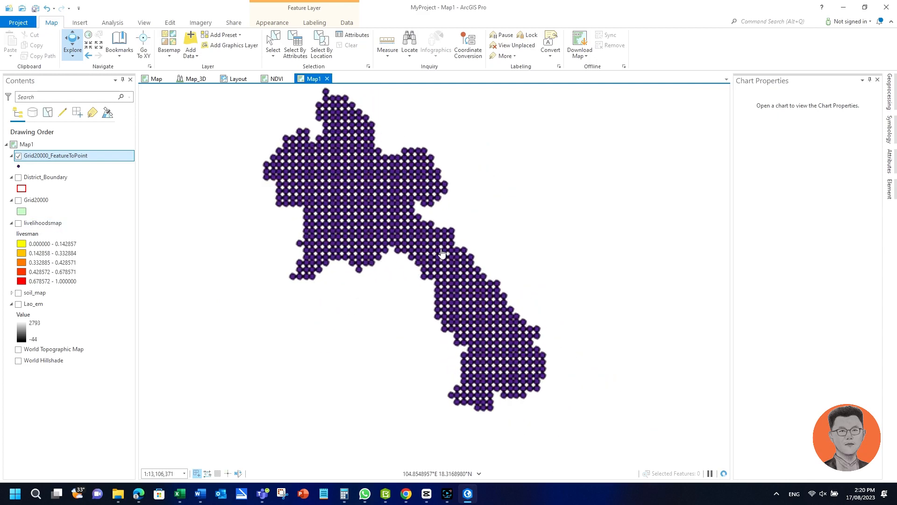
{"action": "left_click", "coordinate": [19, 200]}
Look through the Grid20000 layer's properties, including joins, elevation, relates, indexes, time, selection, source and metadata, and close them.
{"action": "double_click", "coordinate": [34, 200]}
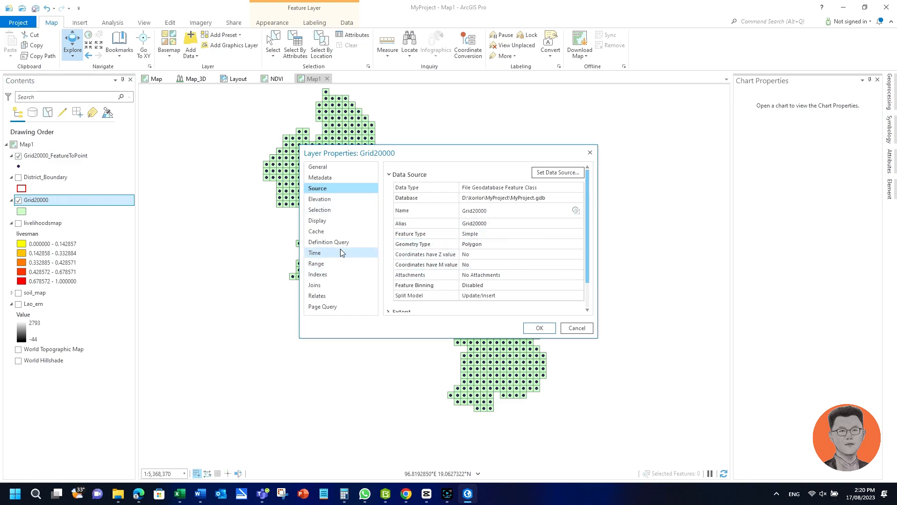
{"action": "left_click", "coordinate": [331, 285]}
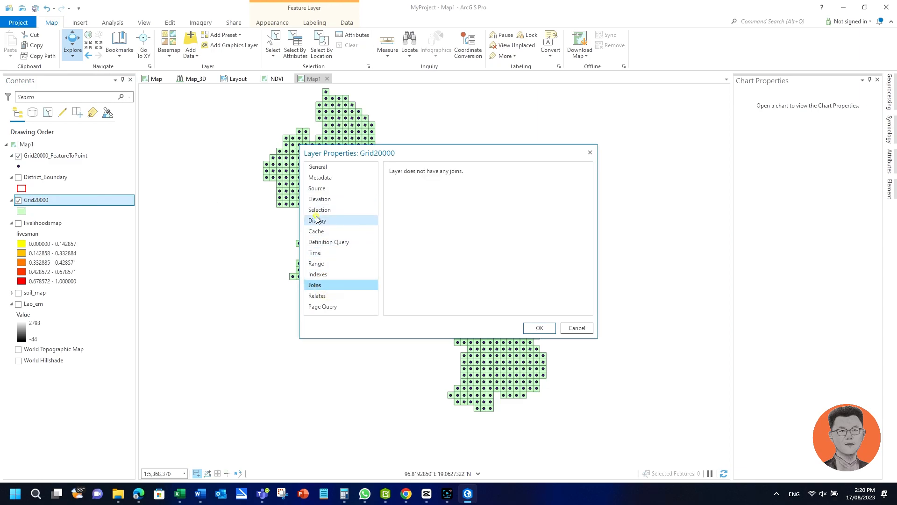
{"action": "left_click", "coordinate": [318, 200]}
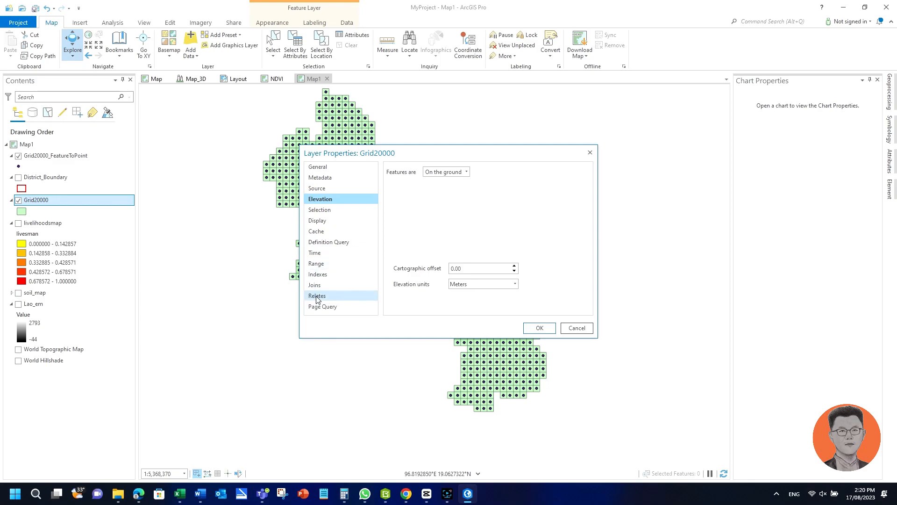
{"action": "left_click", "coordinate": [318, 295]}
{"action": "left_click", "coordinate": [317, 275]}
{"action": "left_click", "coordinate": [315, 252]}
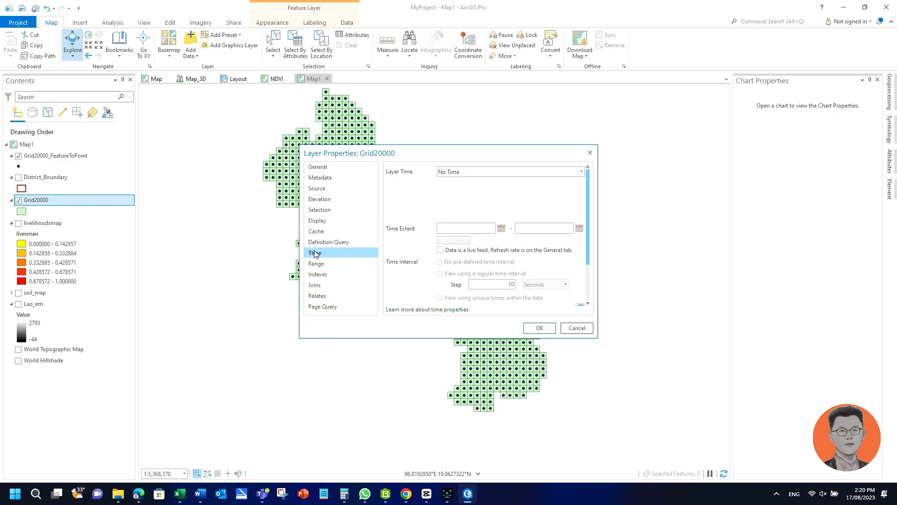
{"action": "left_click", "coordinate": [316, 242]}
{"action": "left_click", "coordinate": [316, 220]}
{"action": "left_click", "coordinate": [316, 210]}
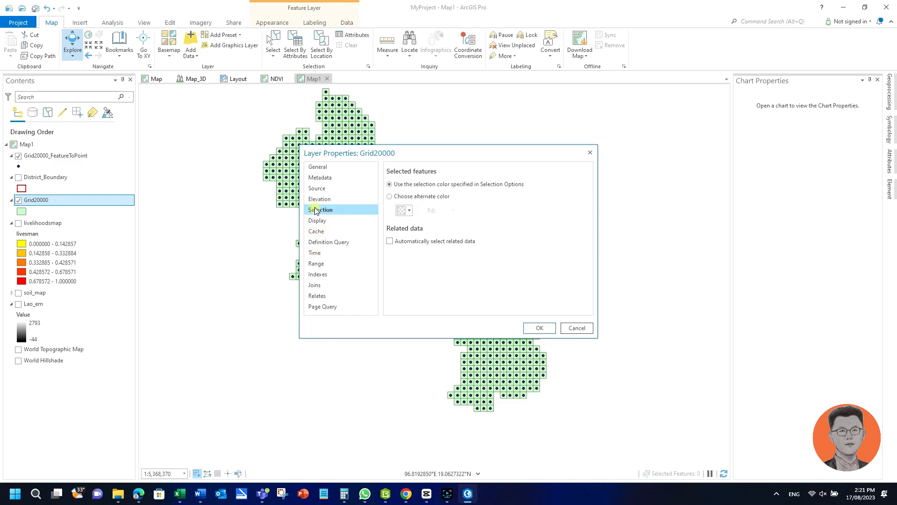
{"action": "left_click", "coordinate": [316, 199]}
{"action": "left_click", "coordinate": [316, 188]}
{"action": "left_click", "coordinate": [320, 178]}
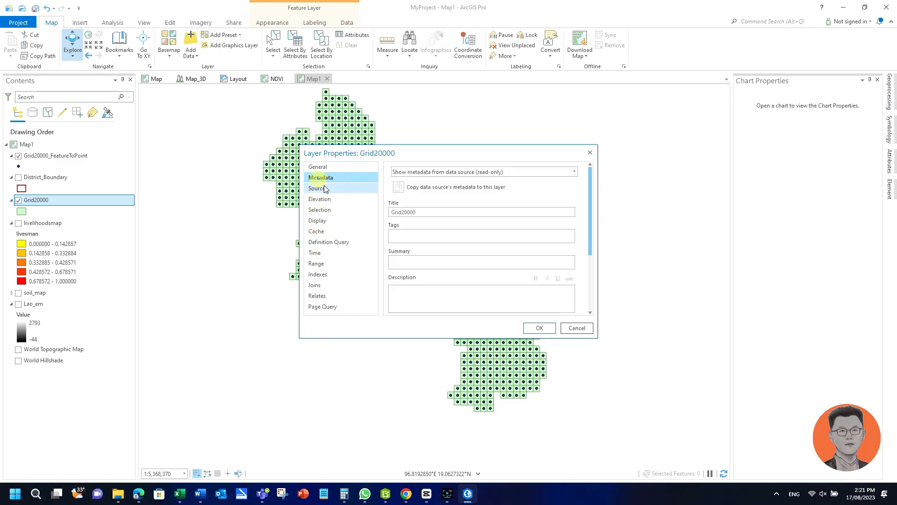
{"action": "left_click", "coordinate": [550, 329]}
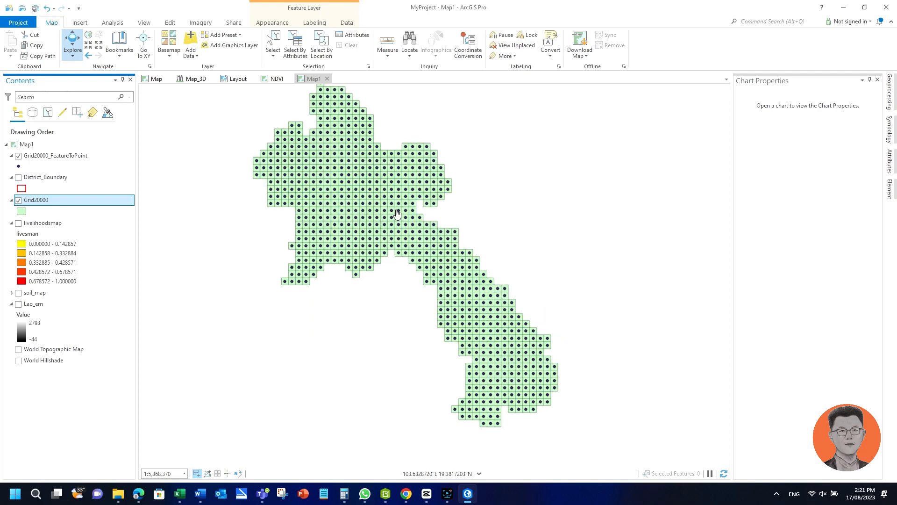
{"action": "scroll", "coordinate": [400, 210], "scroll_direction": "up", "scroll_amount": 3}
{"action": "scroll", "coordinate": [345, 248], "scroll_direction": "down", "scroll_amount": 3}
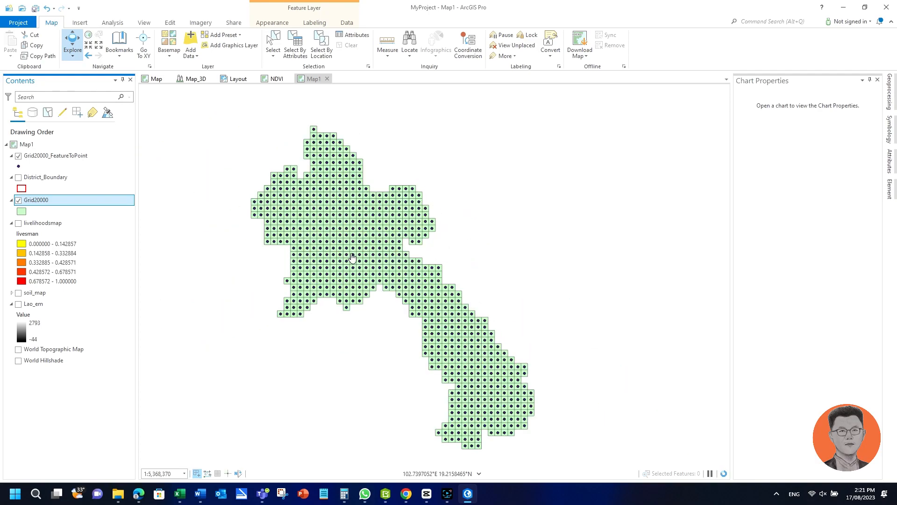
{"action": "left_click", "coordinate": [447, 498]}
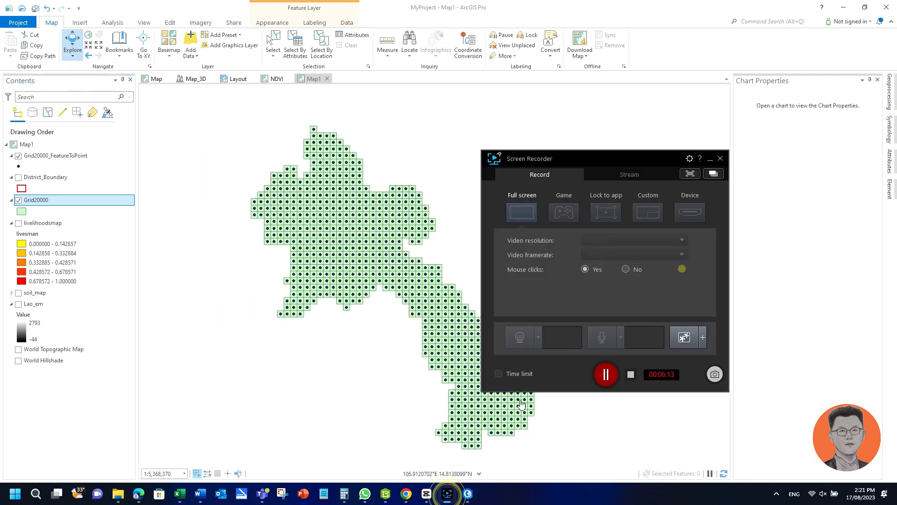